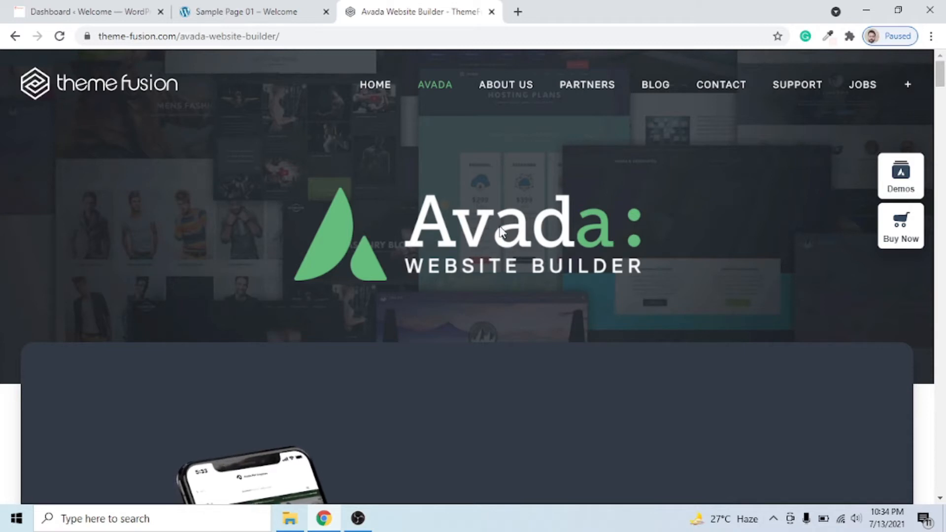
Switch to the WordPress dashboard and open Avada's Form Builder page
{"action": "left_click", "coordinate": [92, 14]}
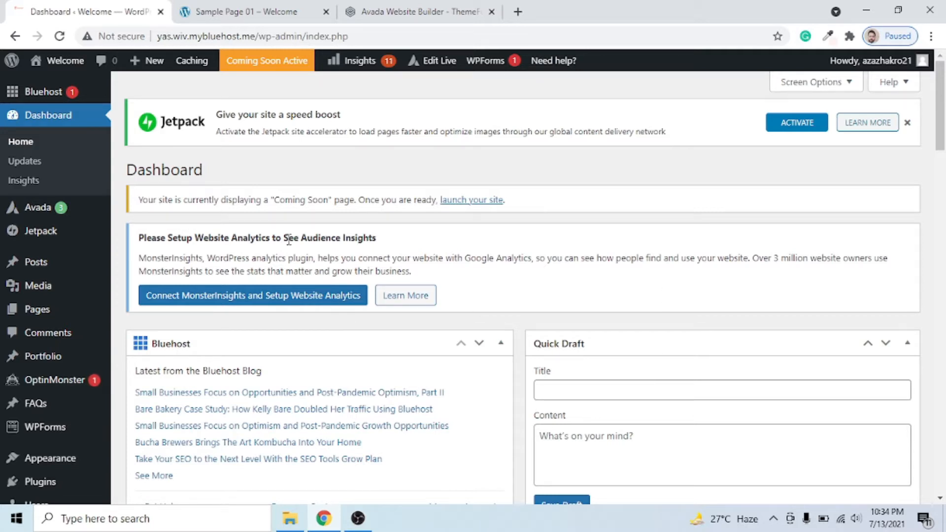
{"action": "scroll", "coordinate": [333, 233], "scroll_direction": "down", "scroll_amount": 1}
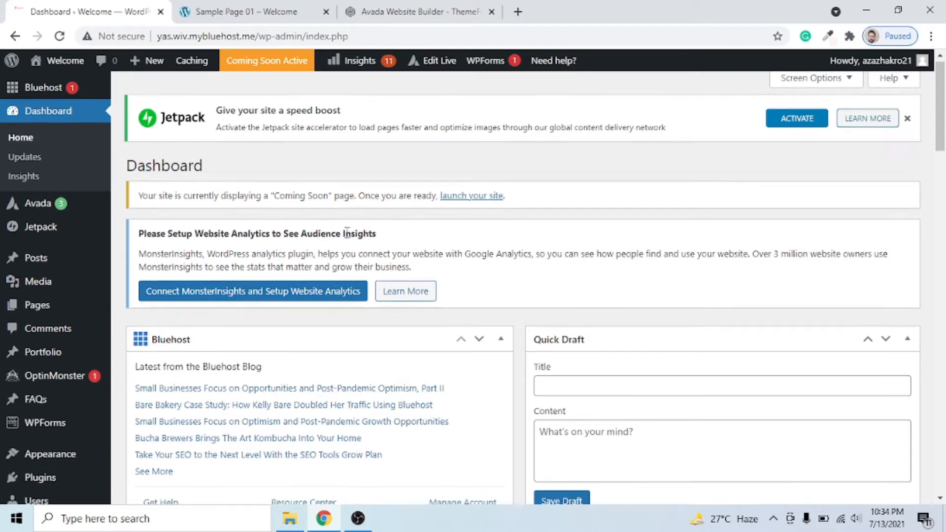
{"action": "mouse_move", "coordinate": [33, 145]}
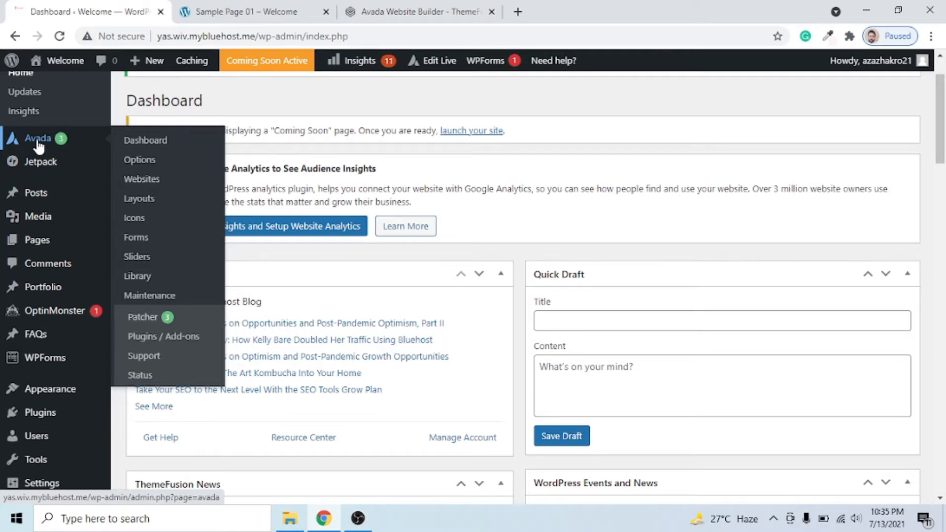
{"action": "left_click", "coordinate": [158, 146]}
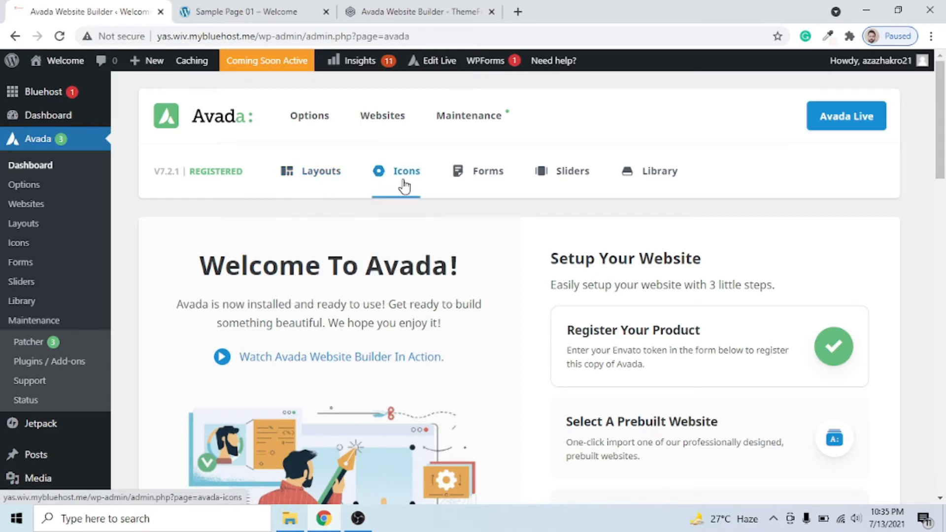
{"action": "mouse_move", "coordinate": [495, 186]}
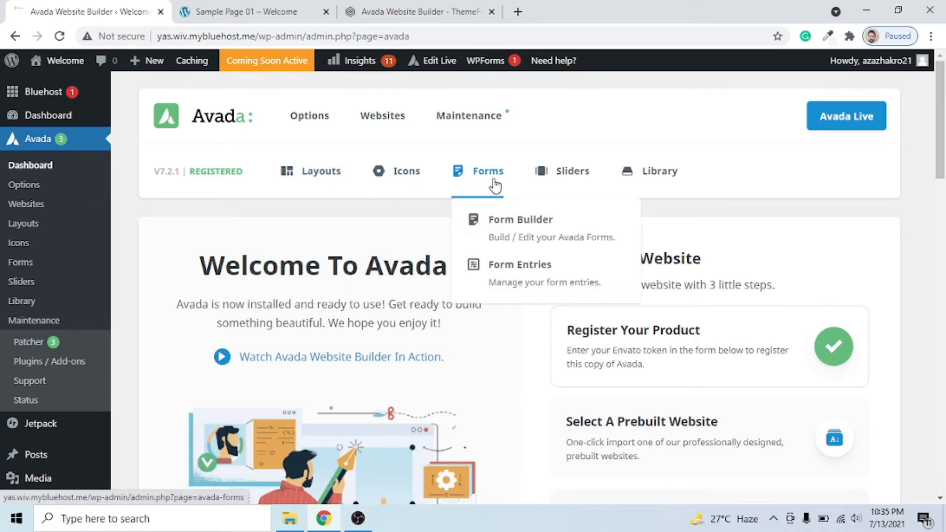
{"action": "left_click", "coordinate": [511, 228]}
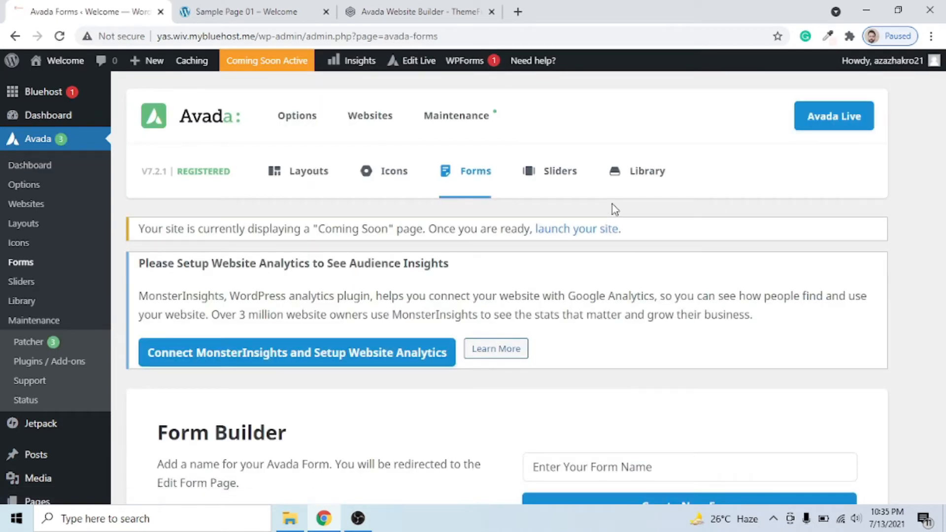
Create a new Avada form named Form 2
{"action": "scroll", "coordinate": [619, 236], "scroll_direction": "down", "scroll_amount": 4}
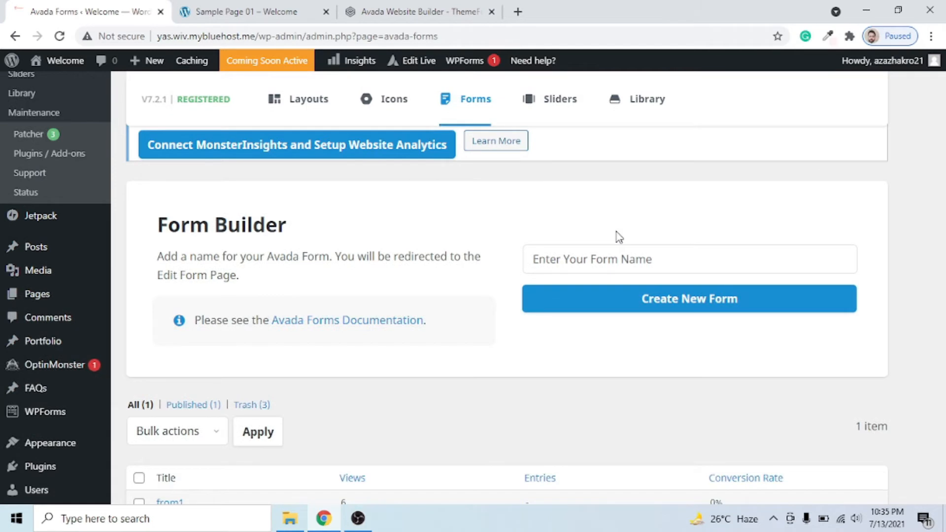
{"action": "left_click", "coordinate": [587, 265]}
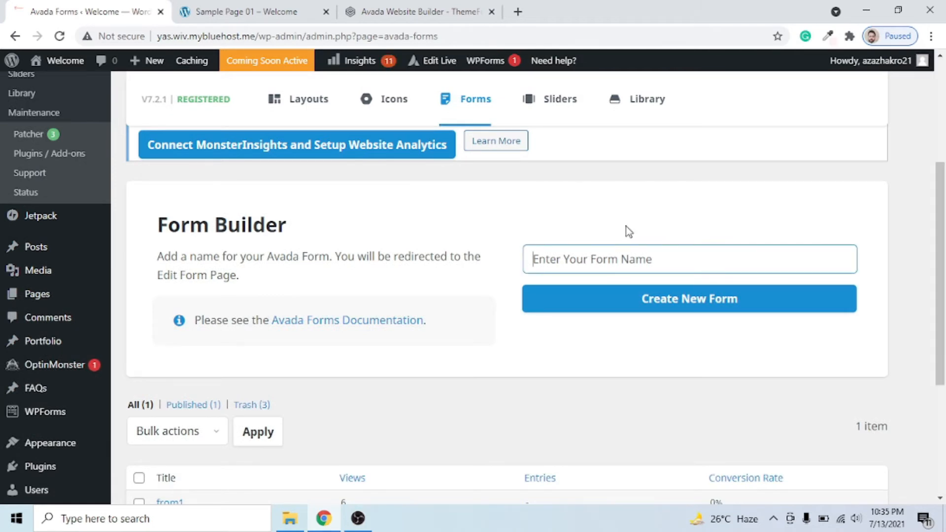
{"action": "scroll", "coordinate": [635, 218], "scroll_direction": "down", "scroll_amount": 1}
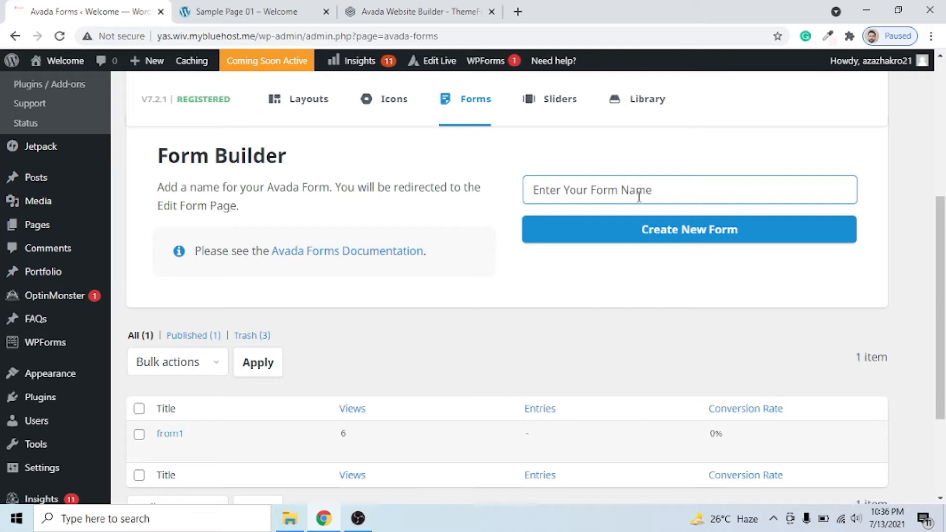
{"action": "type", "text": "For"}
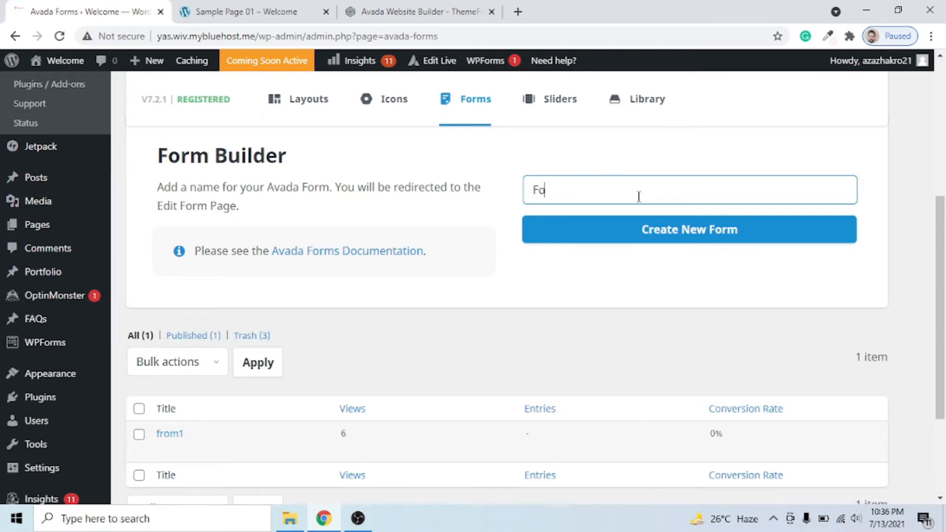
{"action": "type", "text": "m 2"}
{"action": "left_click", "coordinate": [659, 241]}
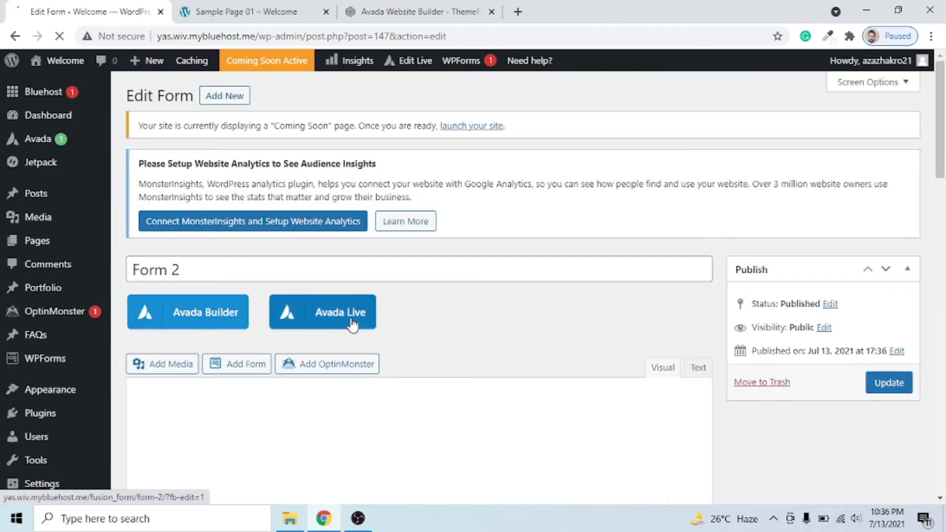
Switch the form's editing mode from the default editor to Avada Builder
{"action": "scroll", "coordinate": [552, 291], "scroll_direction": "down", "scroll_amount": 2}
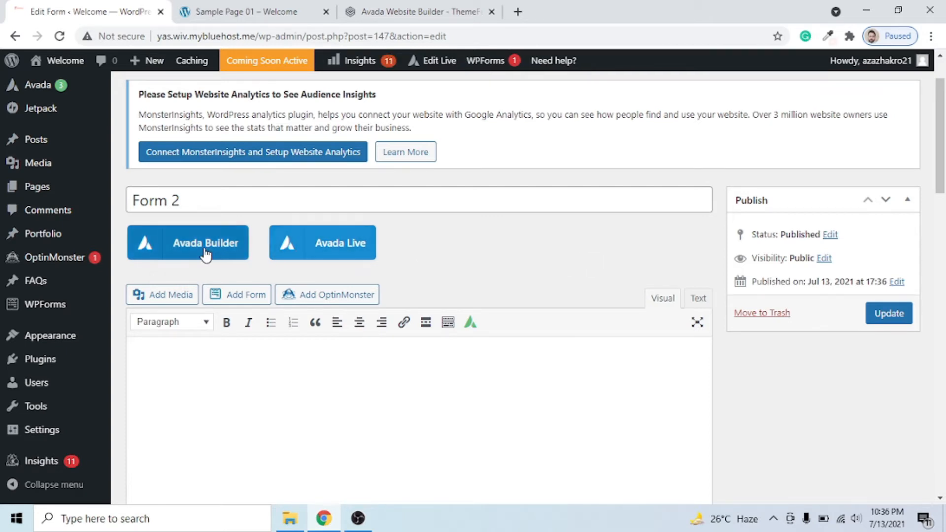
{"action": "scroll", "coordinate": [207, 253], "scroll_direction": "down", "scroll_amount": 1}
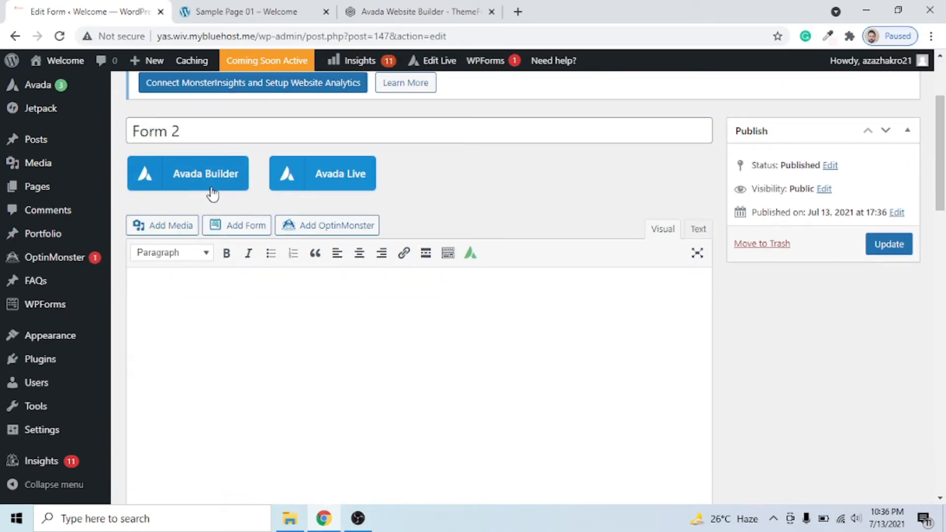
{"action": "left_click", "coordinate": [210, 186]}
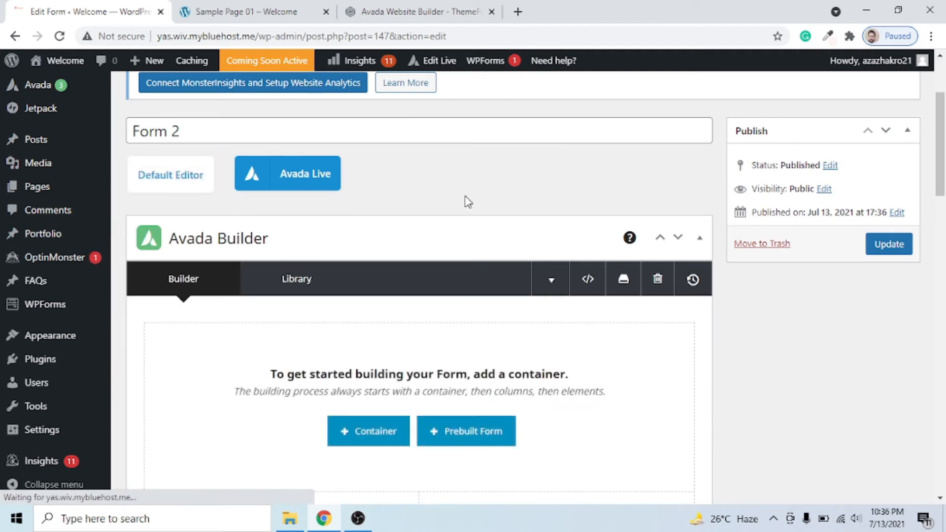
Import the prebuilt Basic Contact Form into the empty form and accept replacing the existing form content and options
{"action": "scroll", "coordinate": [502, 175], "scroll_direction": "down", "scroll_amount": 2}
{"action": "scroll", "coordinate": [503, 179], "scroll_direction": "down", "scroll_amount": 2}
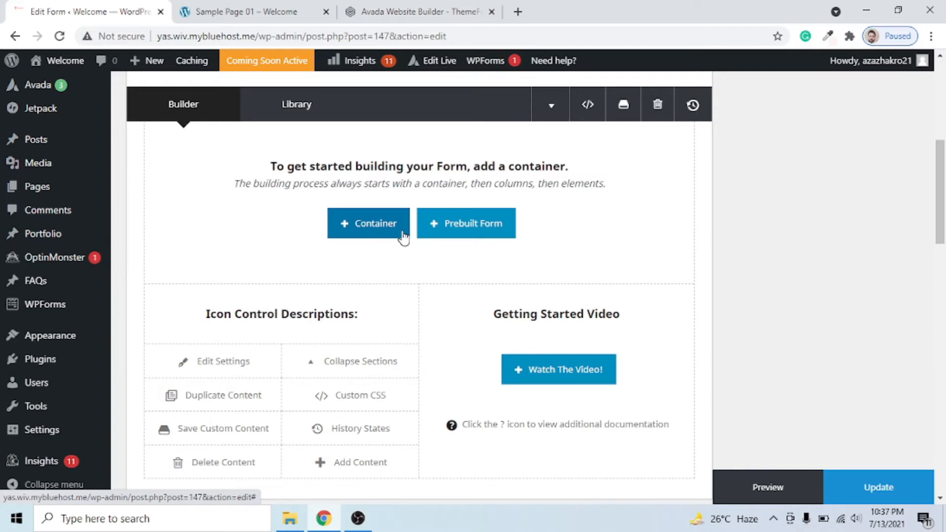
{"action": "left_click", "coordinate": [466, 236]}
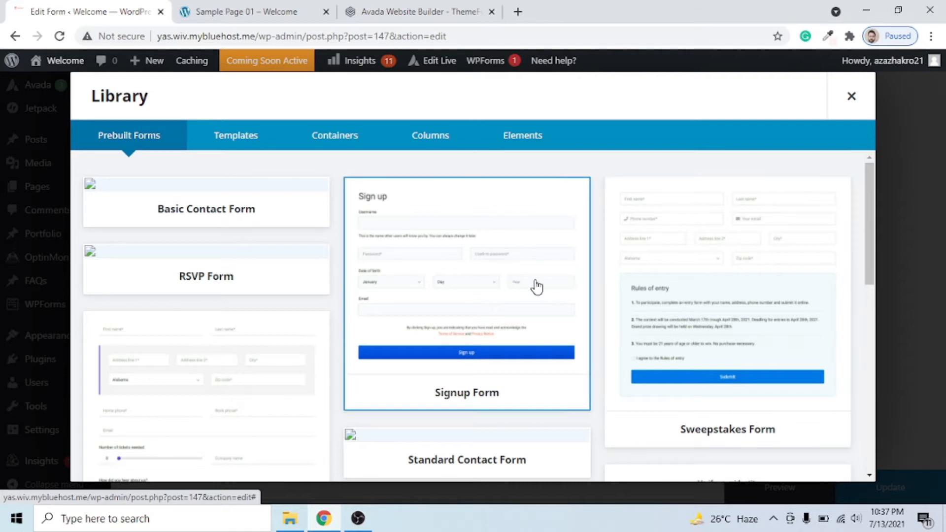
{"action": "scroll", "coordinate": [538, 299], "scroll_direction": "down", "scroll_amount": 2}
{"action": "scroll", "coordinate": [538, 299], "scroll_direction": "up", "scroll_amount": 2}
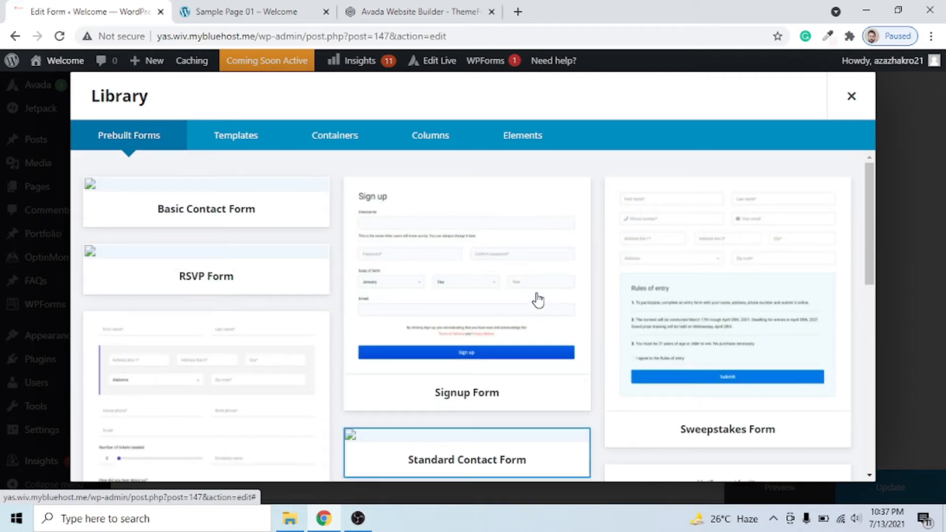
{"action": "left_click", "coordinate": [225, 227]}
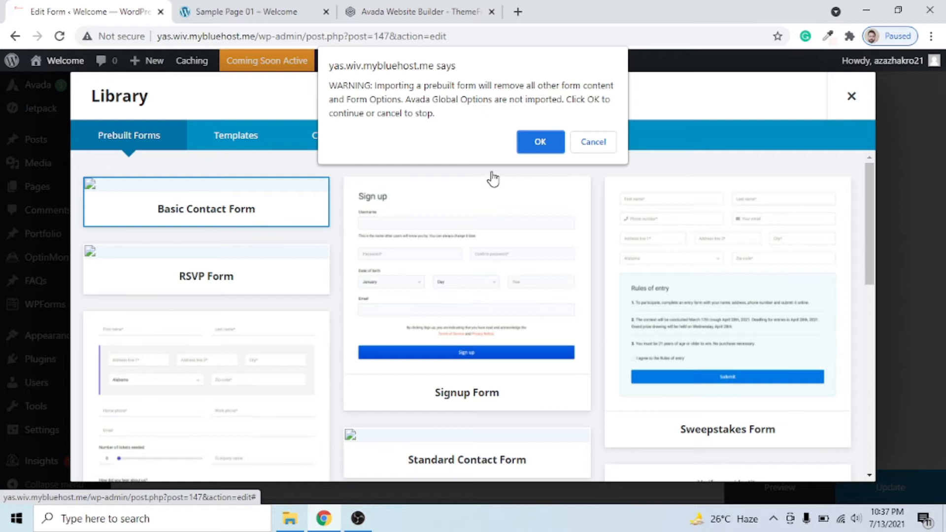
{"action": "left_click", "coordinate": [539, 143]}
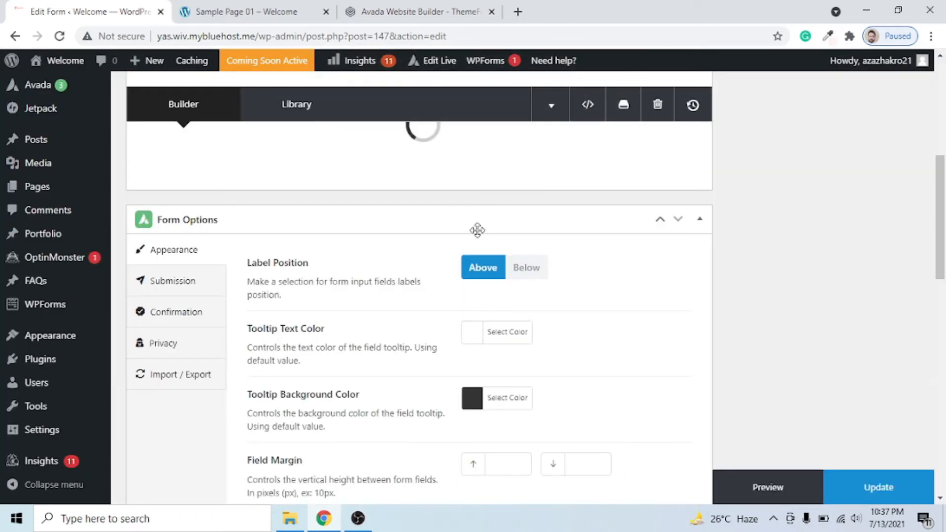
Delete the Notice element and the Subject and Last name text fields from the contact form
{"action": "scroll", "coordinate": [557, 275], "scroll_direction": "up", "scroll_amount": 1}
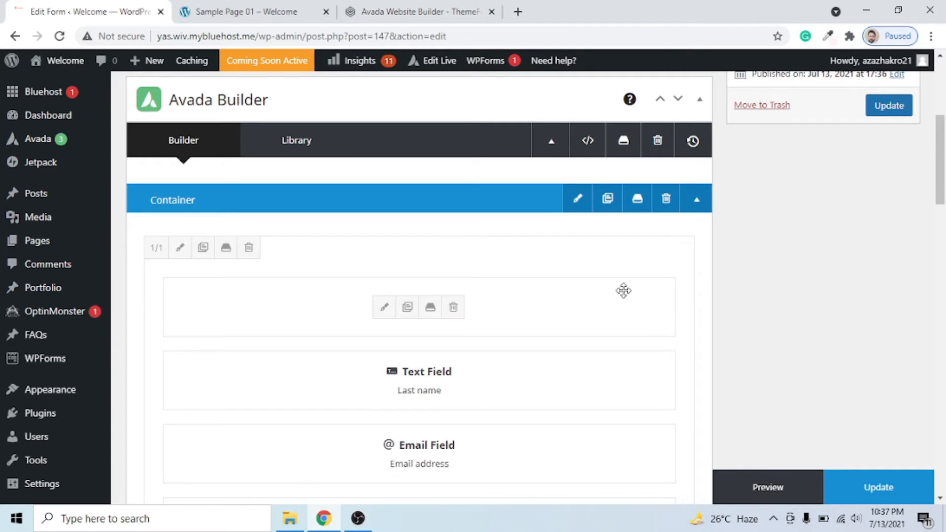
{"action": "scroll", "coordinate": [606, 306], "scroll_direction": "down", "scroll_amount": 1}
{"action": "scroll", "coordinate": [606, 306], "scroll_direction": "down", "scroll_amount": 3}
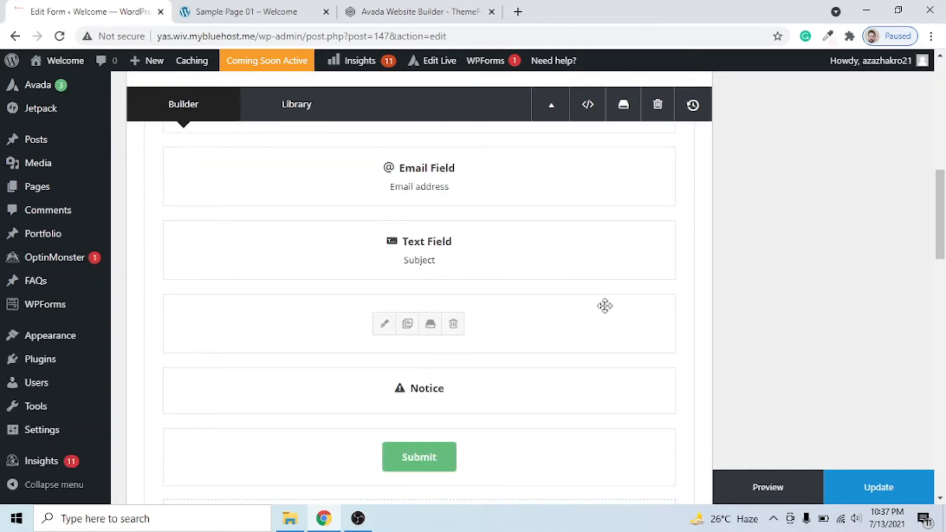
{"action": "scroll", "coordinate": [611, 303], "scroll_direction": "down", "scroll_amount": 1}
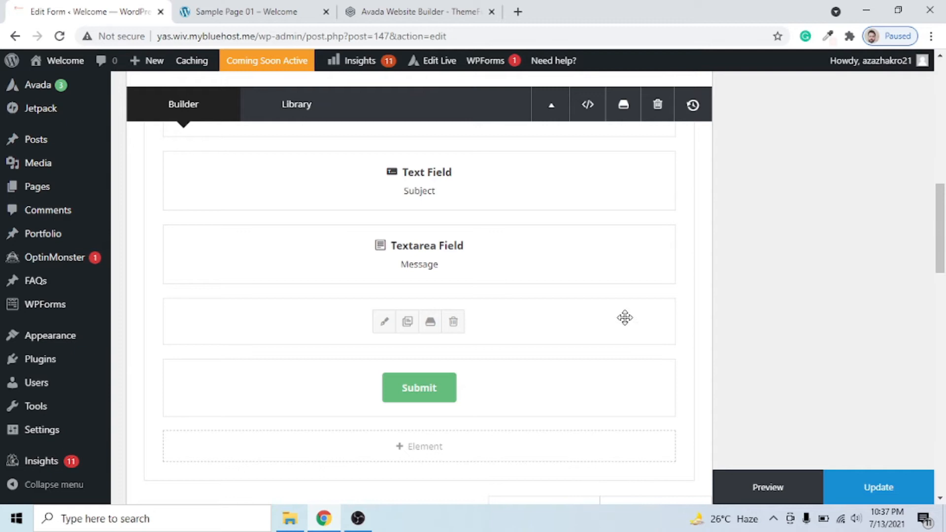
{"action": "scroll", "coordinate": [614, 324], "scroll_direction": "down", "scroll_amount": 1}
{"action": "scroll", "coordinate": [614, 324], "scroll_direction": "up", "scroll_amount": 6}
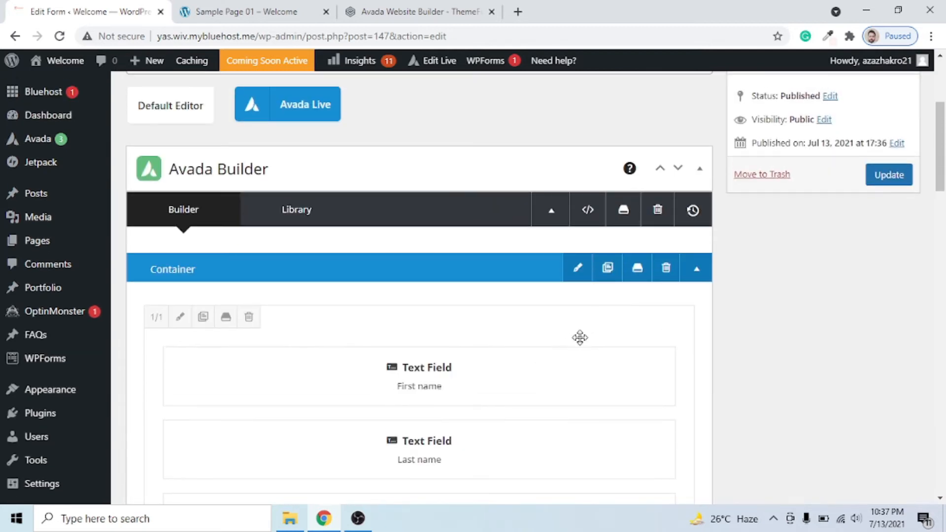
{"action": "scroll", "coordinate": [577, 335], "scroll_direction": "down", "scroll_amount": 3}
{"action": "scroll", "coordinate": [580, 338], "scroll_direction": "down", "scroll_amount": 4}
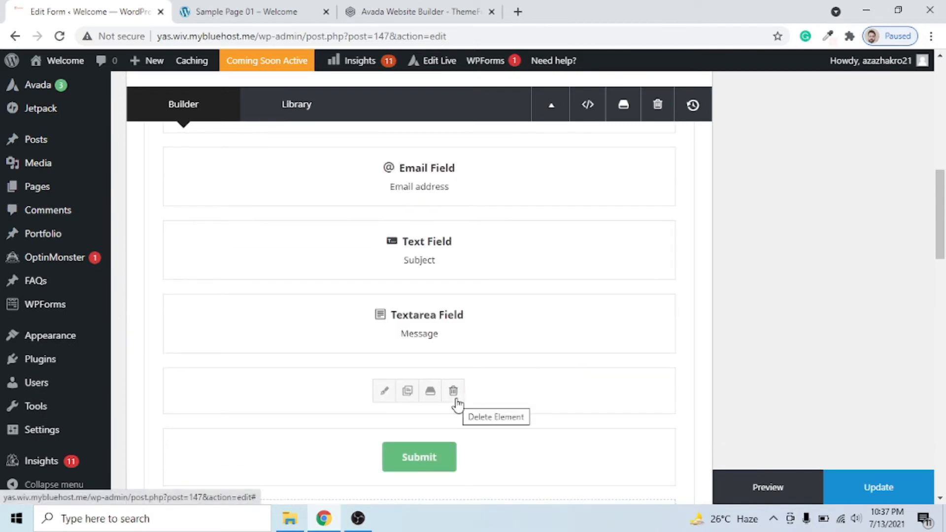
{"action": "left_click", "coordinate": [455, 398]}
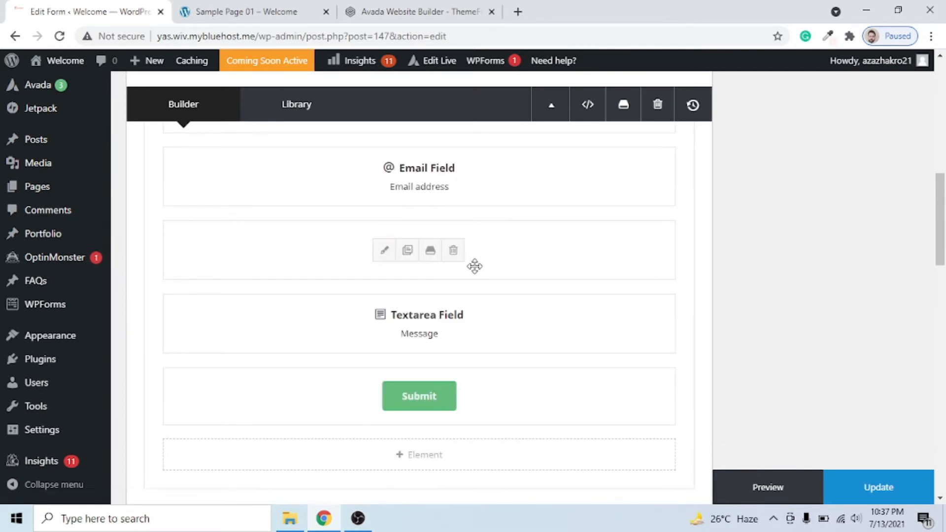
{"action": "left_click", "coordinate": [453, 251]}
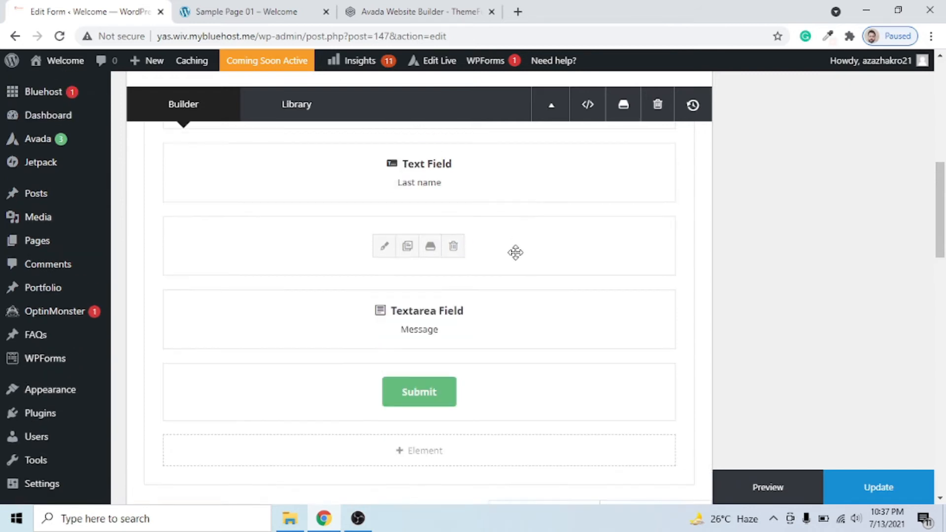
{"action": "left_click", "coordinate": [453, 246]}
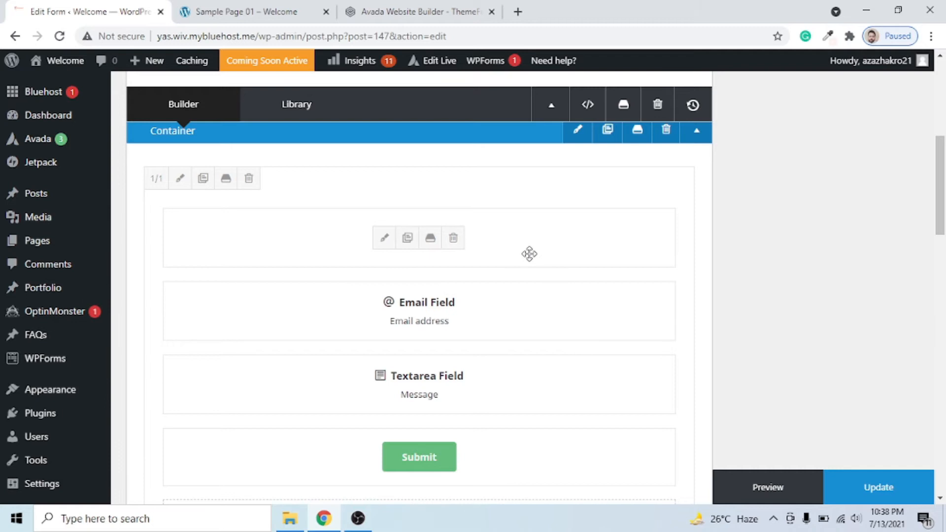
Change the field label of the First name text field to Name
{"action": "left_click", "coordinate": [384, 241]}
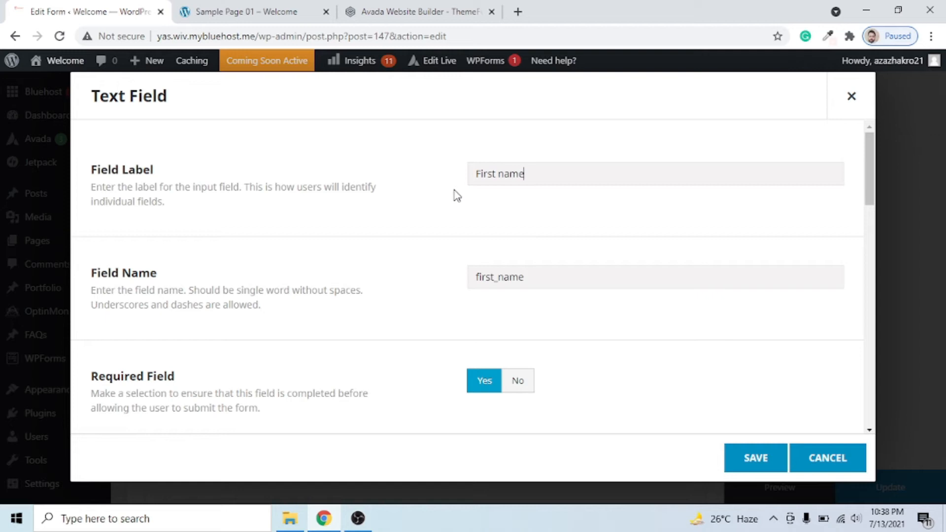
{"action": "key", "text": "BackSpace"}
{"action": "key", "text": "BackSpace"}
{"action": "key", "text": "BackSpace"}
{"action": "key", "text": "BackSpace"}
{"action": "key", "text": "BackSpace"}
{"action": "key", "text": "BackSpace"}
{"action": "key", "text": "BackSpace"}
{"action": "key", "text": "BackSpace"}
{"action": "key", "text": "BackSpace"}
{"action": "type", "text": "Name"}
Leave the text field's Required Field option set to Yes and save its settings
{"action": "scroll", "coordinate": [419, 321], "scroll_direction": "down", "scroll_amount": 3}
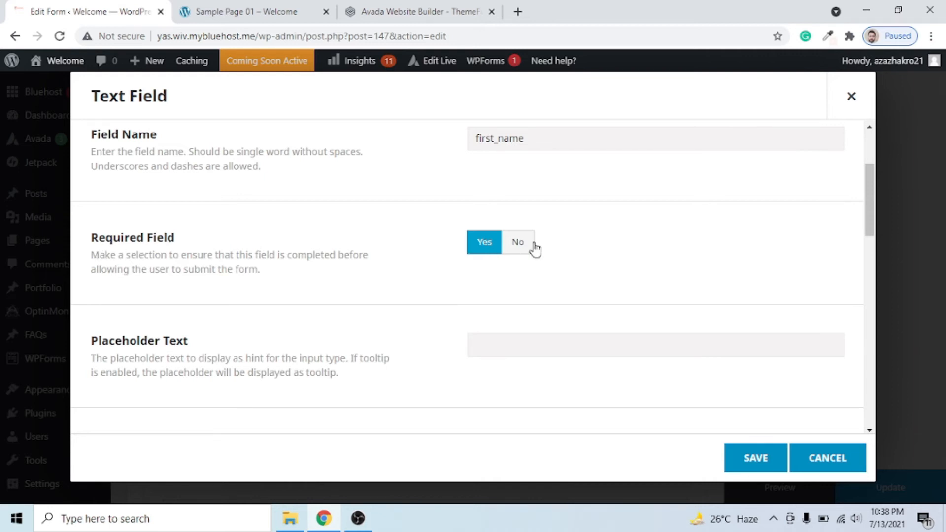
{"action": "left_click", "coordinate": [519, 251]}
{"action": "left_click", "coordinate": [481, 249]}
{"action": "scroll", "coordinate": [562, 311], "scroll_direction": "down", "scroll_amount": 1}
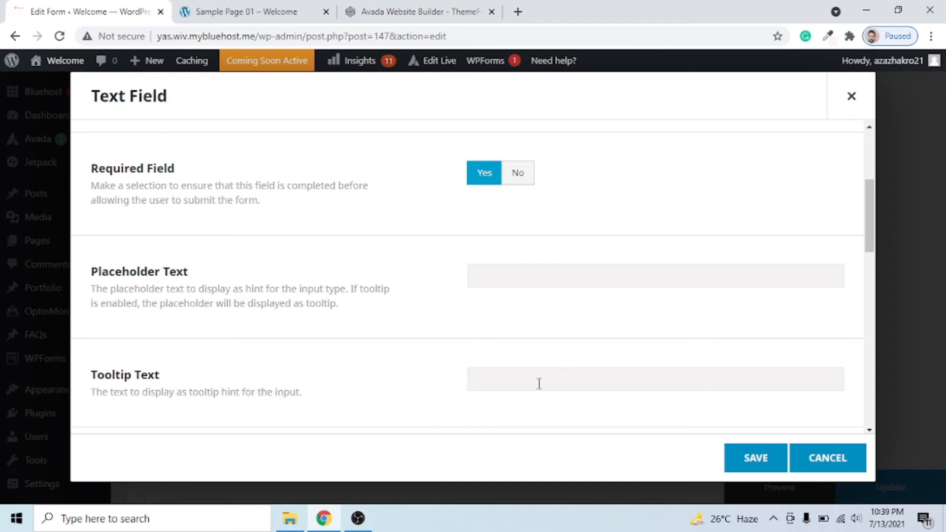
{"action": "scroll", "coordinate": [614, 355], "scroll_direction": "down", "scroll_amount": 2}
{"action": "scroll", "coordinate": [615, 354], "scroll_direction": "up", "scroll_amount": 5}
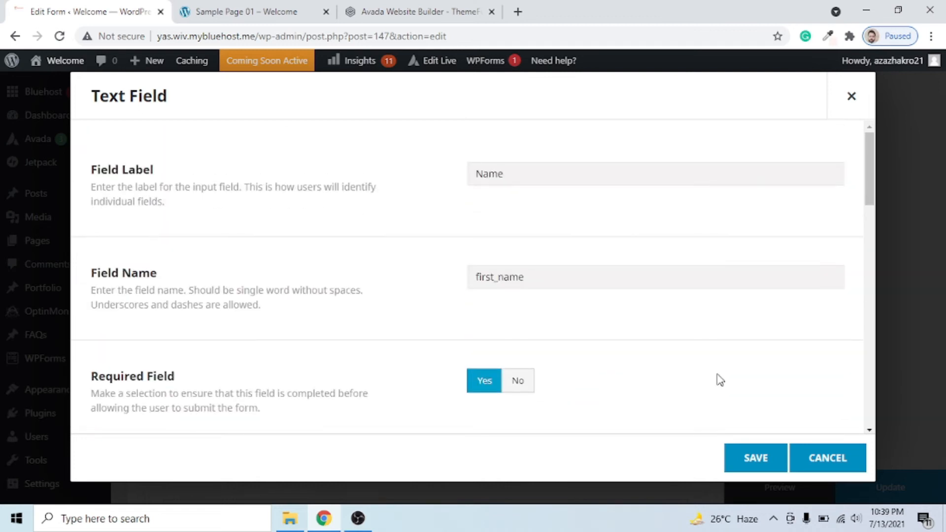
{"action": "left_click", "coordinate": [756, 458]}
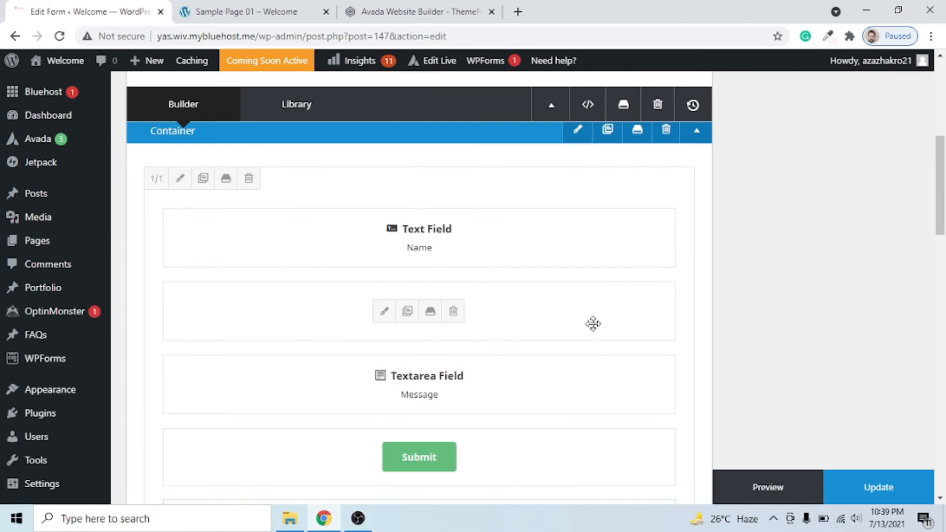
Review the Submit button's general options, save them with the default settings, and update the contact form
{"action": "scroll", "coordinate": [567, 340], "scroll_direction": "down", "scroll_amount": 1}
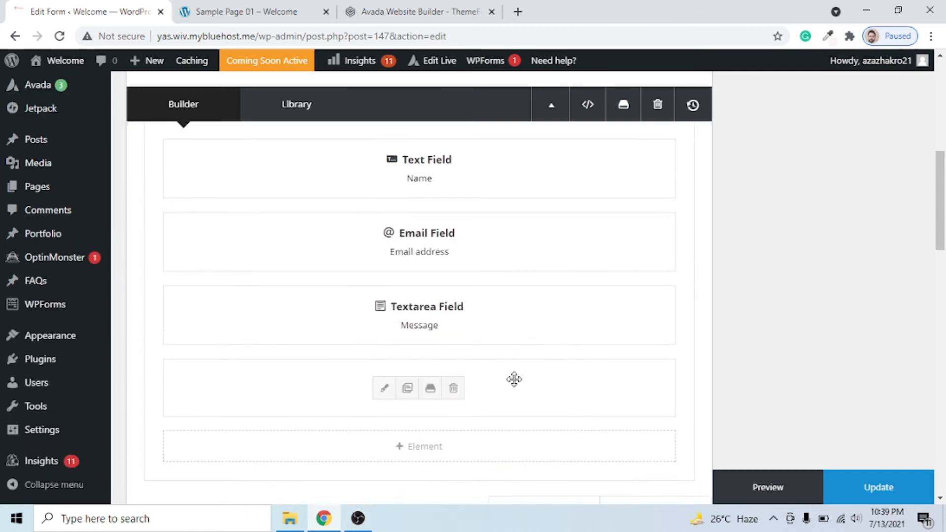
{"action": "left_click", "coordinate": [384, 389]}
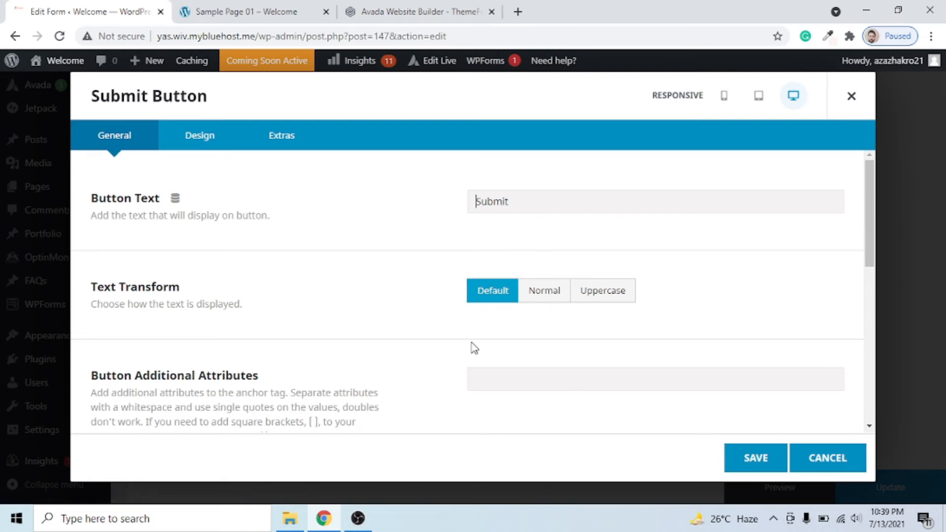
{"action": "scroll", "coordinate": [472, 345], "scroll_direction": "down", "scroll_amount": 3}
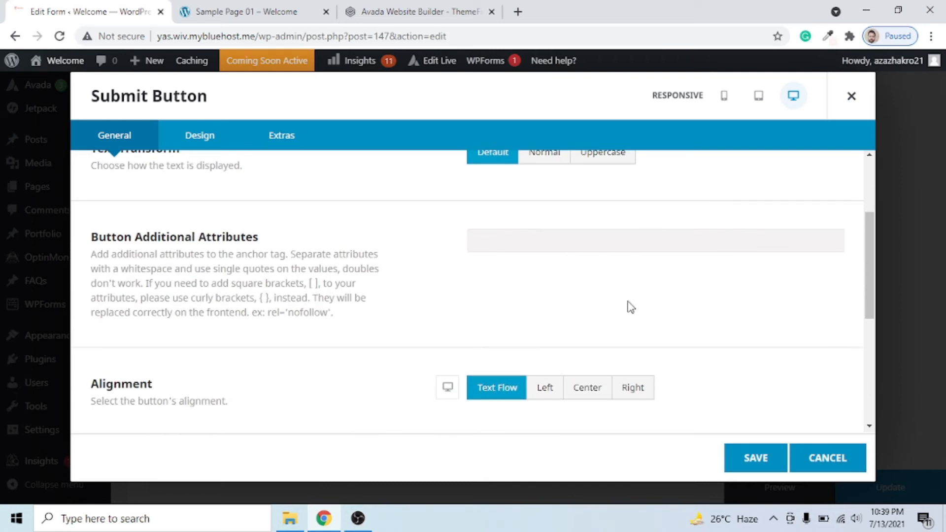
{"action": "scroll", "coordinate": [739, 345], "scroll_direction": "down", "scroll_amount": 1}
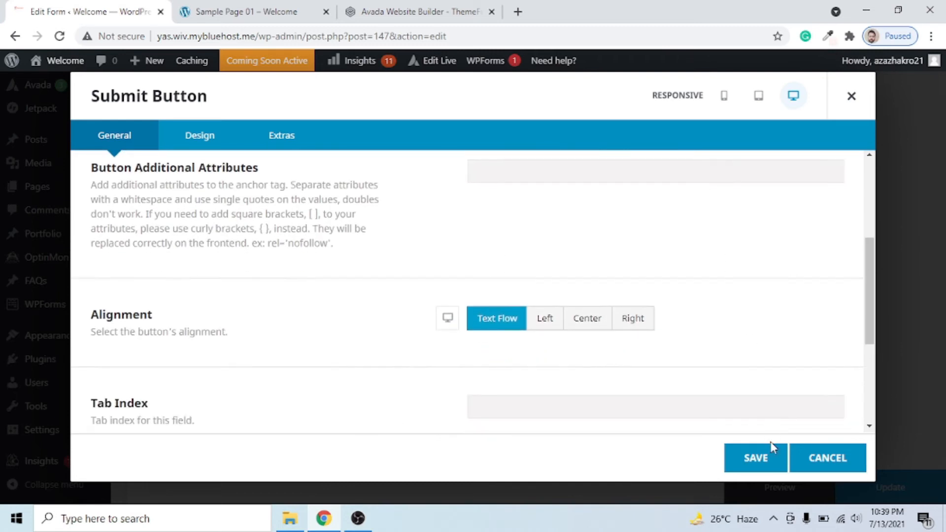
{"action": "left_click", "coordinate": [763, 454]}
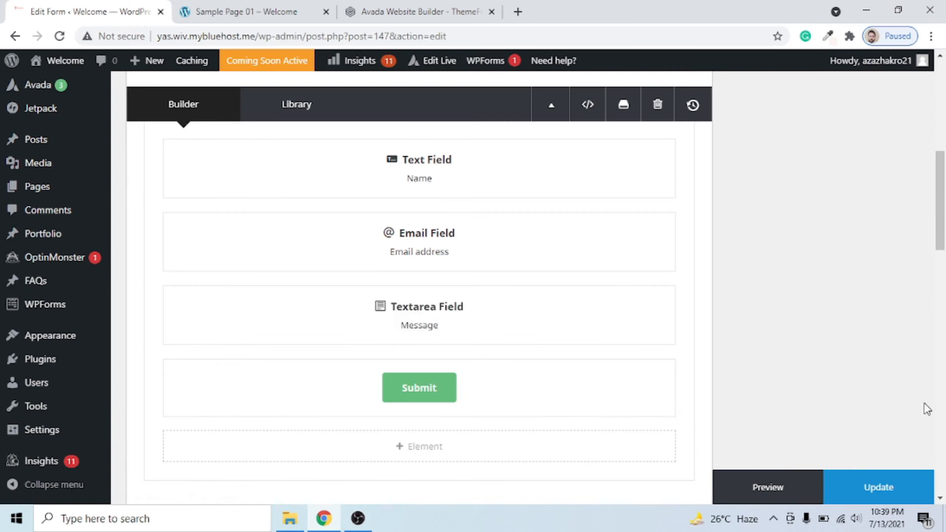
{"action": "left_click", "coordinate": [881, 497]}
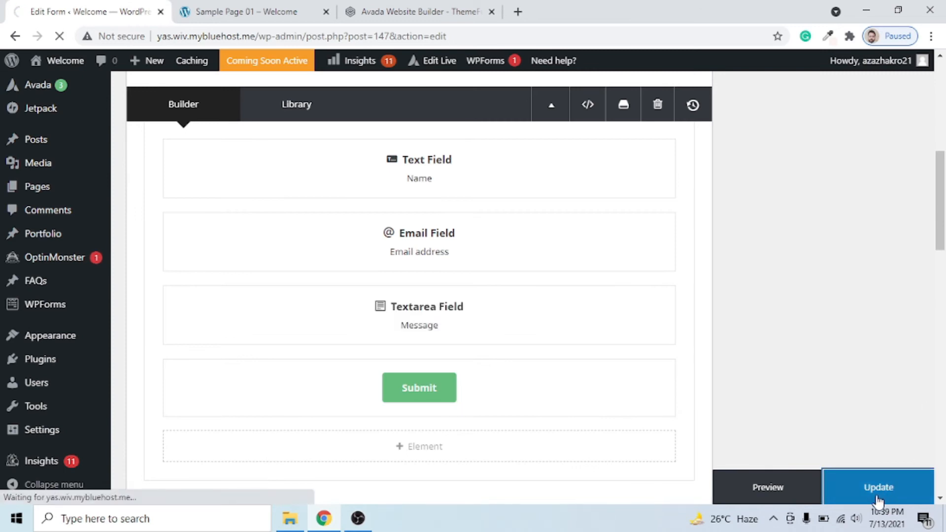
{"action": "mouse_move", "coordinate": [377, 366]}
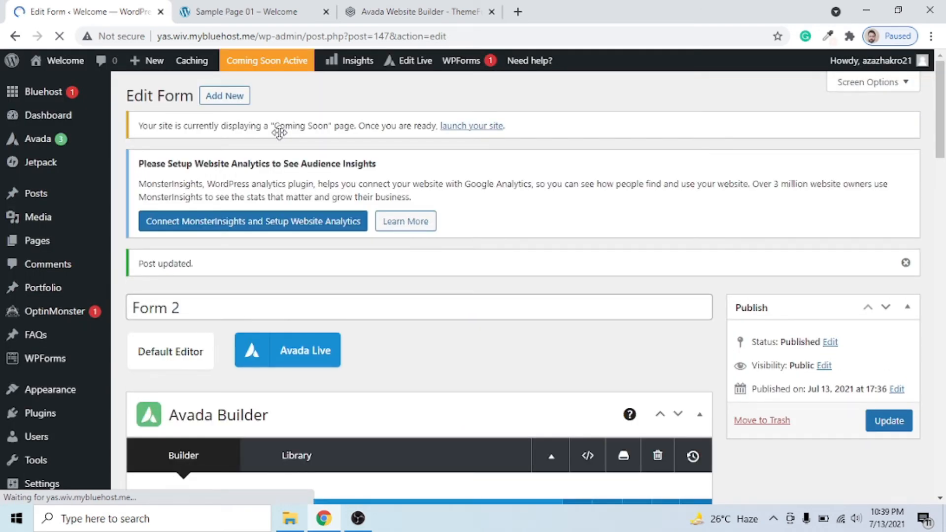
Switch to the Sample Page 01 live editor and reload the page, discarding its unsaved changes
{"action": "left_click", "coordinate": [284, 10]}
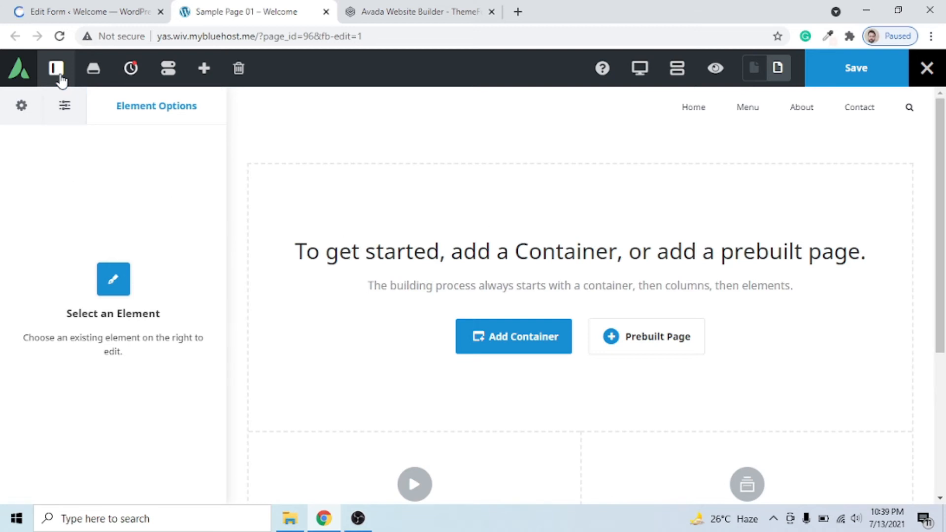
{"action": "left_click", "coordinate": [59, 36]}
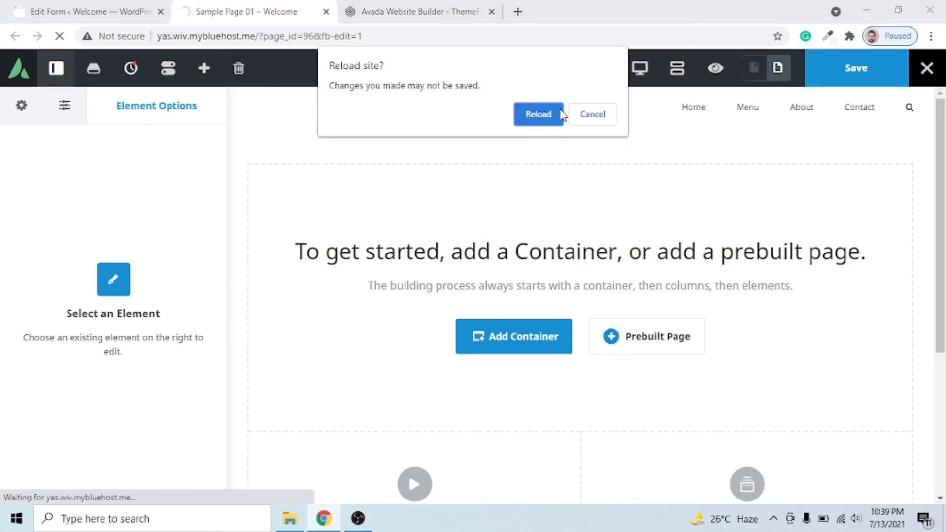
{"action": "left_click", "coordinate": [548, 115]}
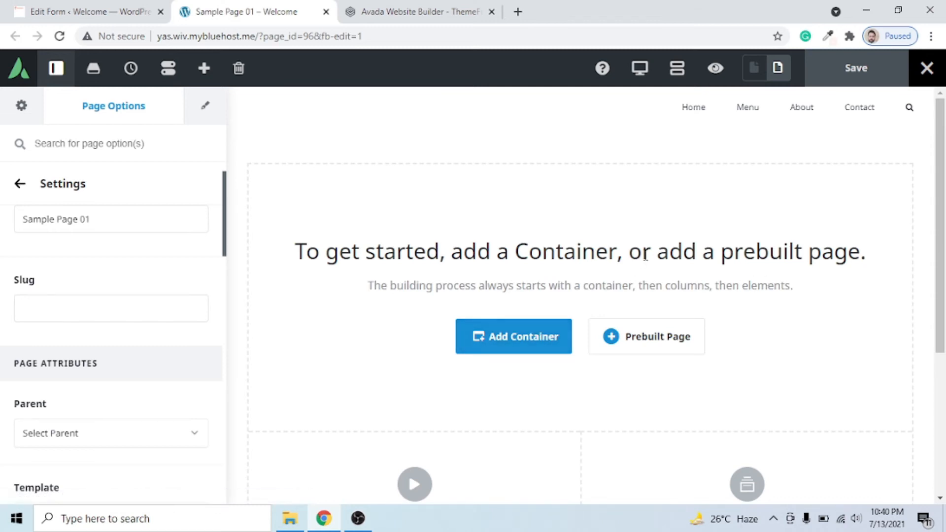
Add a 1/1 container to the empty page and insert a Title element in its column
{"action": "left_click", "coordinate": [528, 285]}
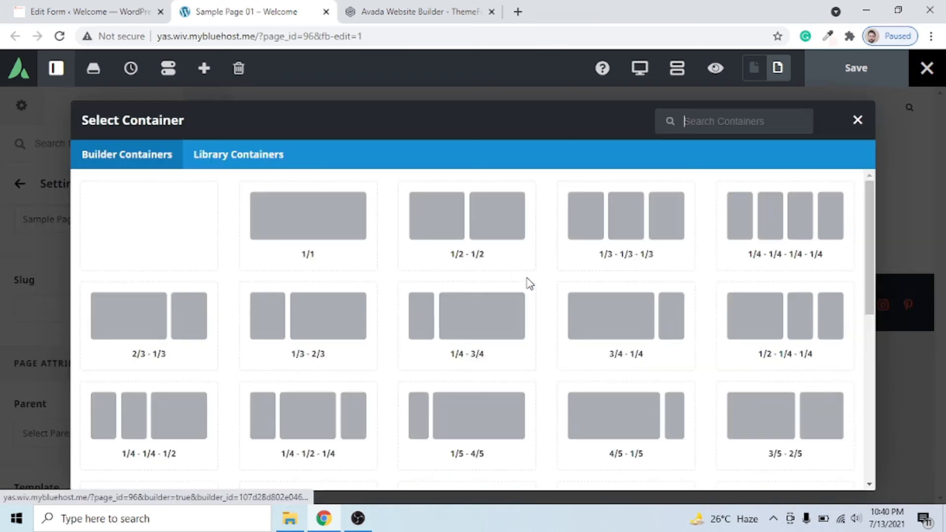
{"action": "left_click", "coordinate": [326, 227]}
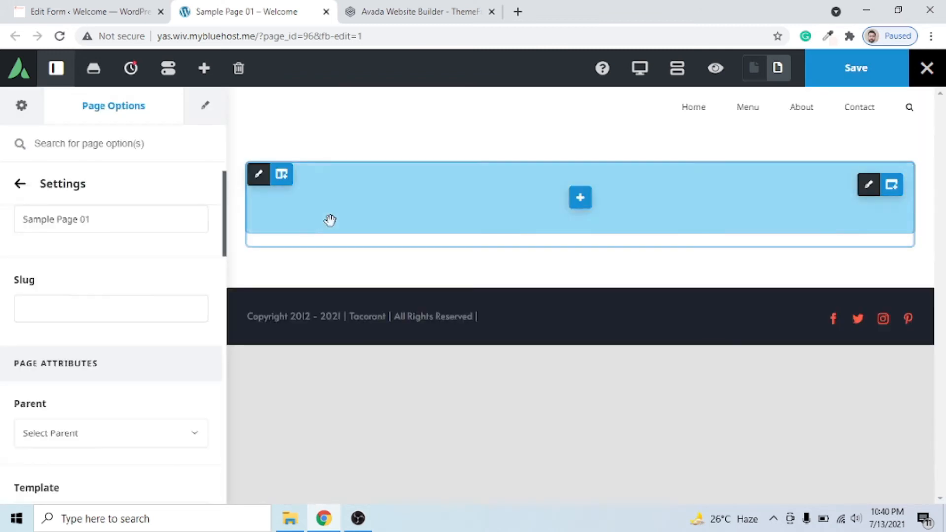
{"action": "left_click", "coordinate": [584, 206]}
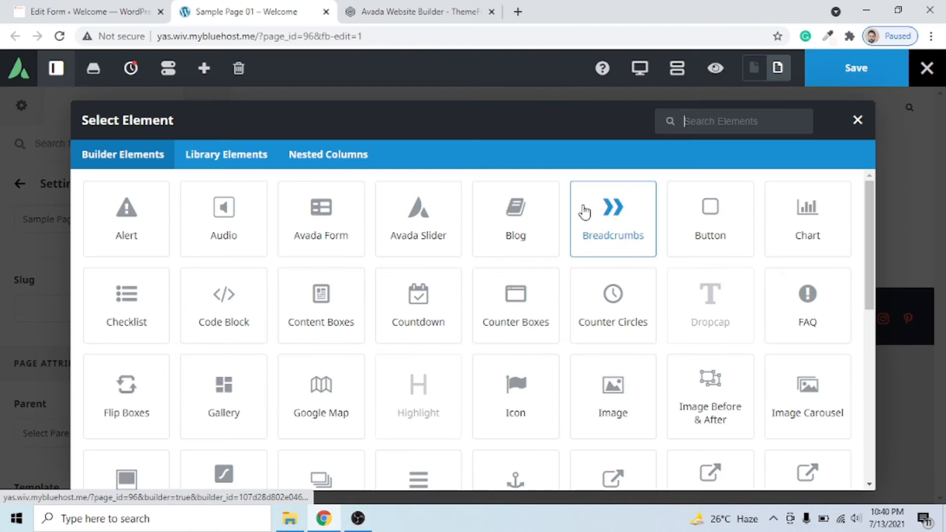
{"action": "type", "text": "tit"}
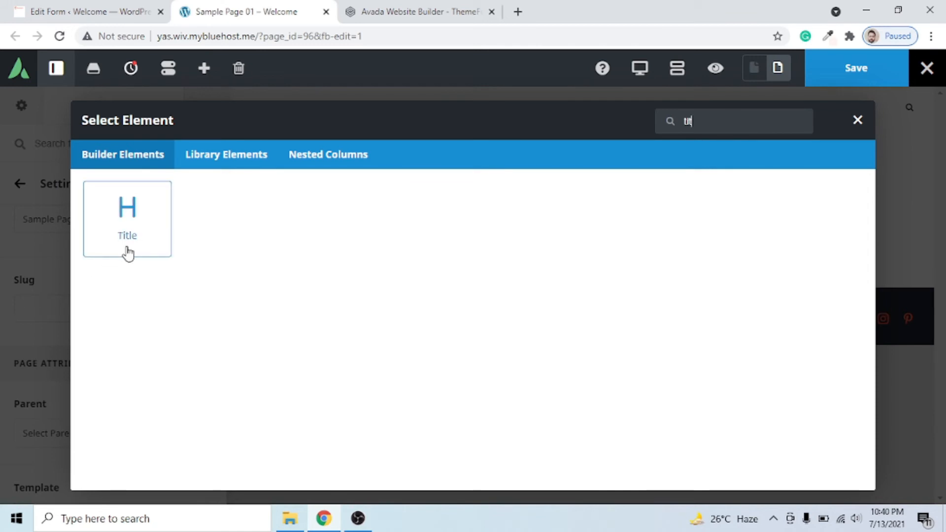
{"action": "left_click", "coordinate": [142, 247]}
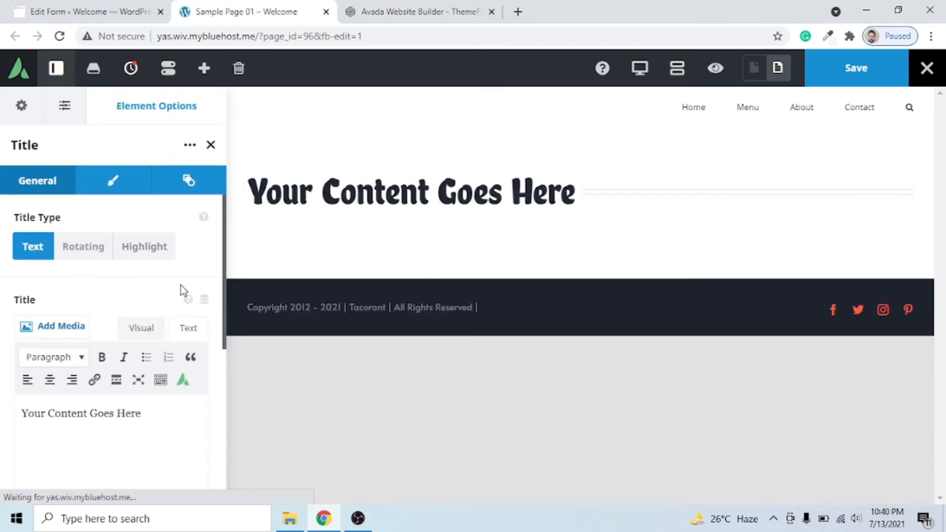
Replace the Title element's placeholder text with Contact Us
{"action": "key", "text": "ctrl+a"}
{"action": "key", "text": "BackSpace"}
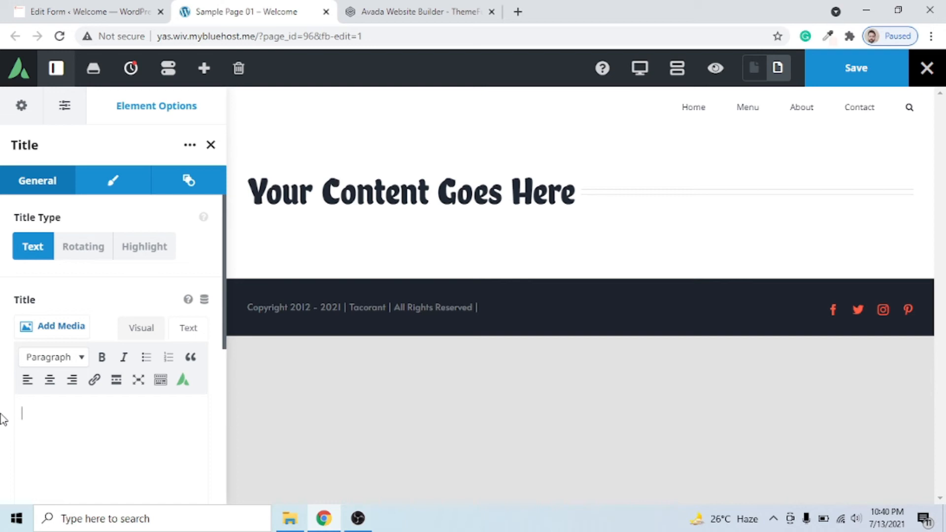
{"action": "type", "text": "Con"}
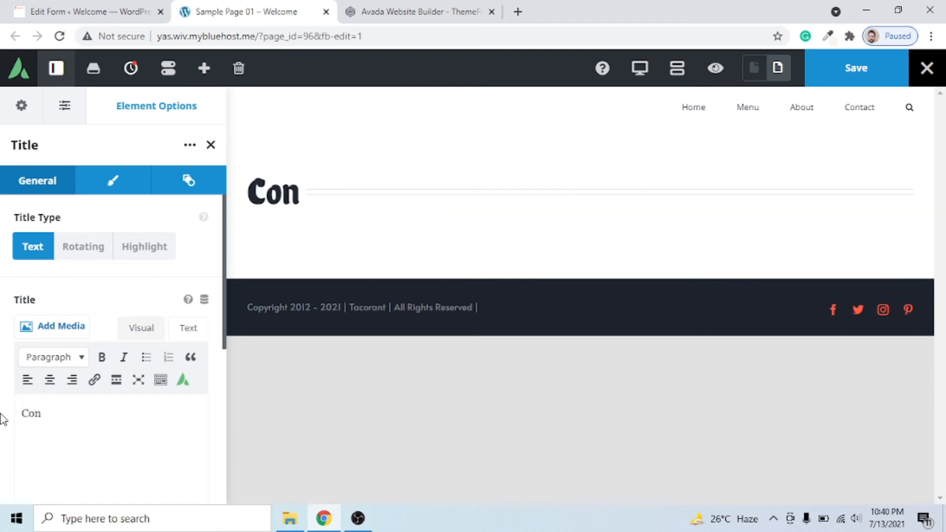
{"action": "type", "text": "tat"}
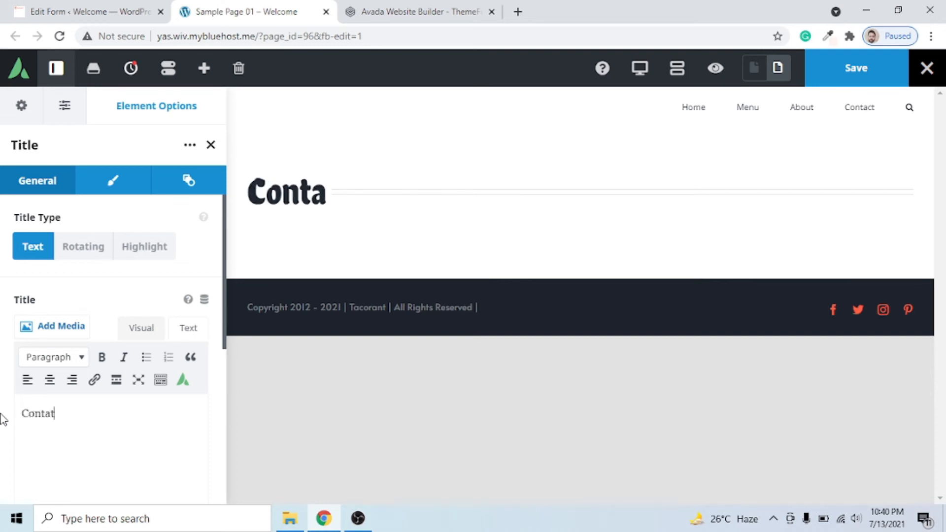
{"action": "key", "text": "BackSpace"}
{"action": "type", "text": "ct Us"}
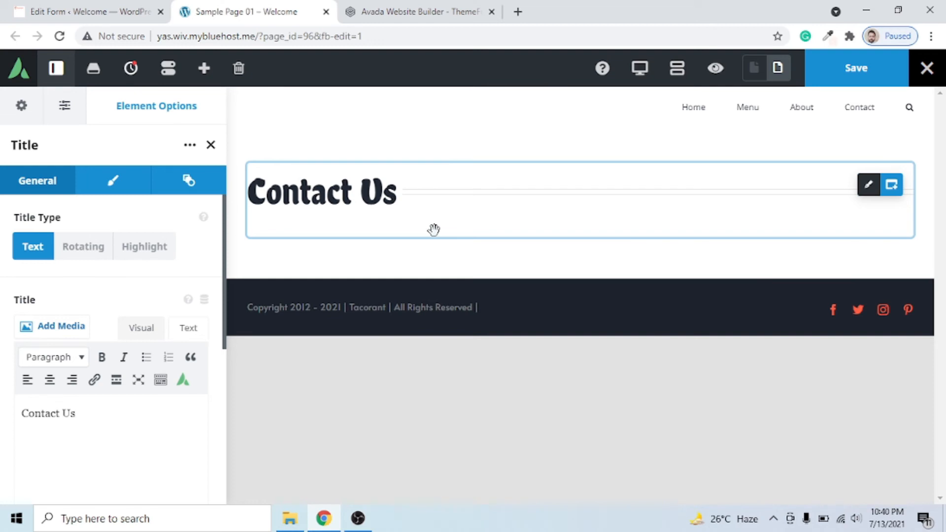
Set the Contact Us title's separator to None and its alignment to Center
{"action": "left_click", "coordinate": [134, 193]}
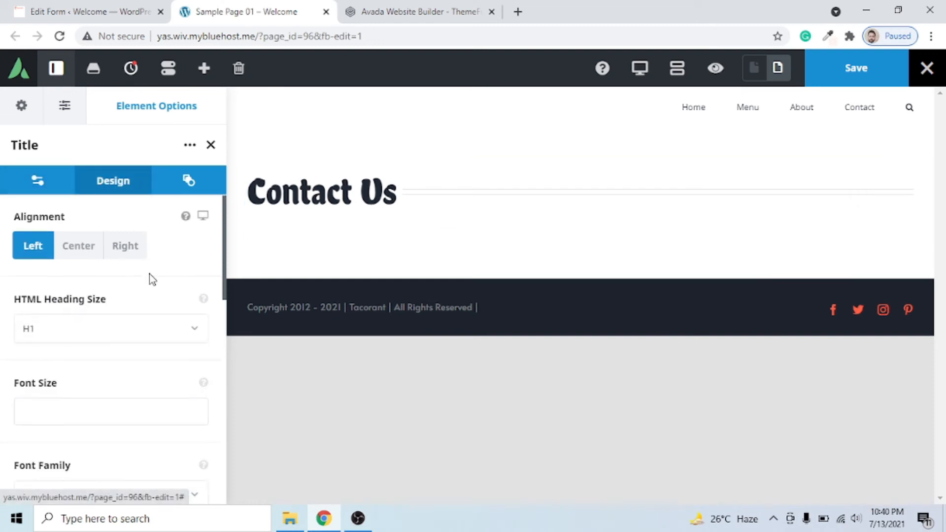
{"action": "scroll", "coordinate": [149, 277], "scroll_direction": "down", "scroll_amount": 6}
{"action": "scroll", "coordinate": [149, 277], "scroll_direction": "down", "scroll_amount": 2}
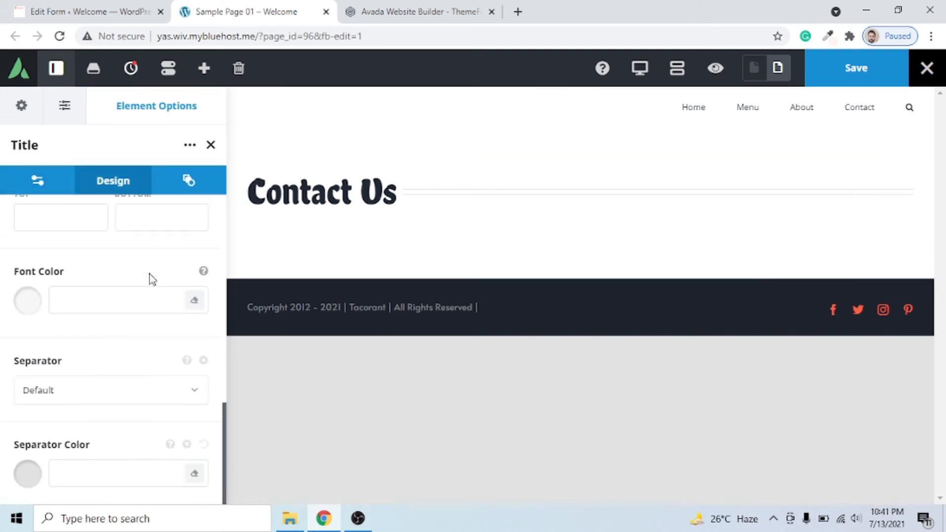
{"action": "left_click", "coordinate": [140, 315]}
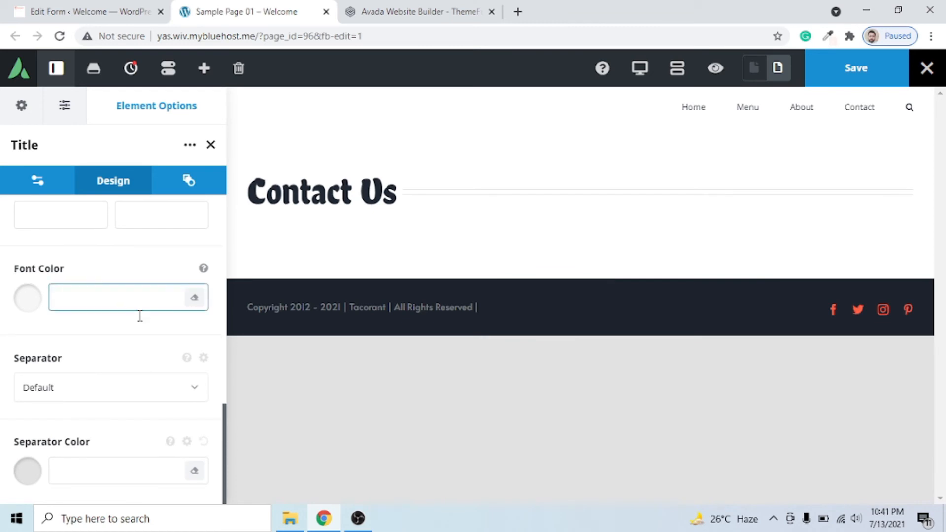
{"action": "left_click", "coordinate": [73, 393]}
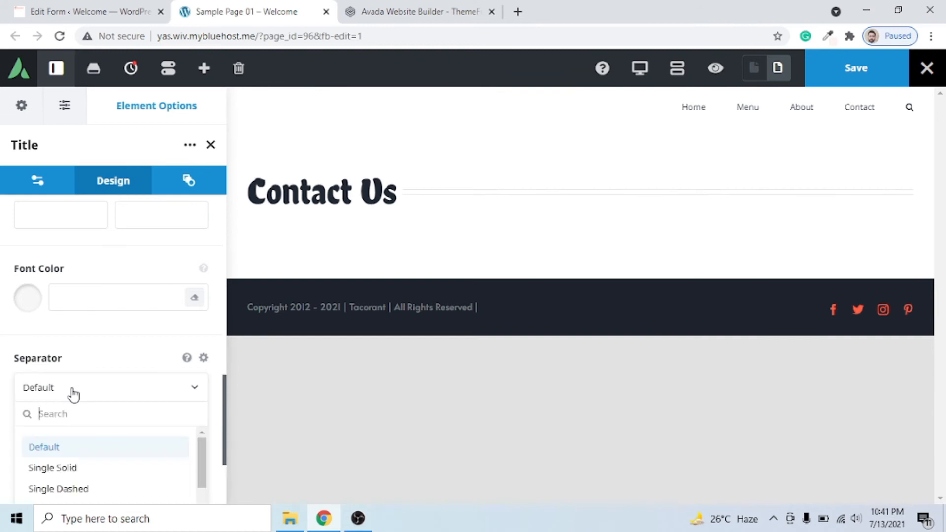
{"action": "scroll", "coordinate": [91, 374], "scroll_direction": "down", "scroll_amount": 3}
{"action": "scroll", "coordinate": [99, 362], "scroll_direction": "down", "scroll_amount": 2}
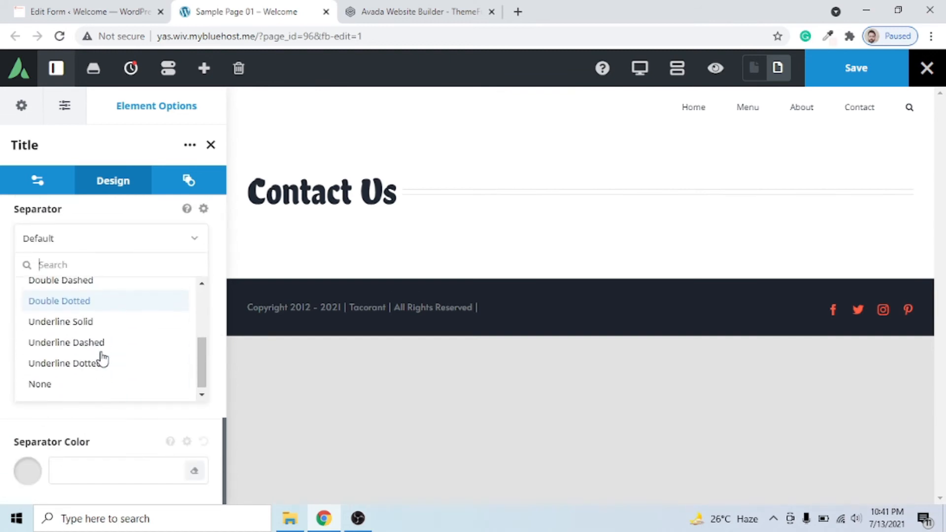
{"action": "left_click", "coordinate": [69, 383]}
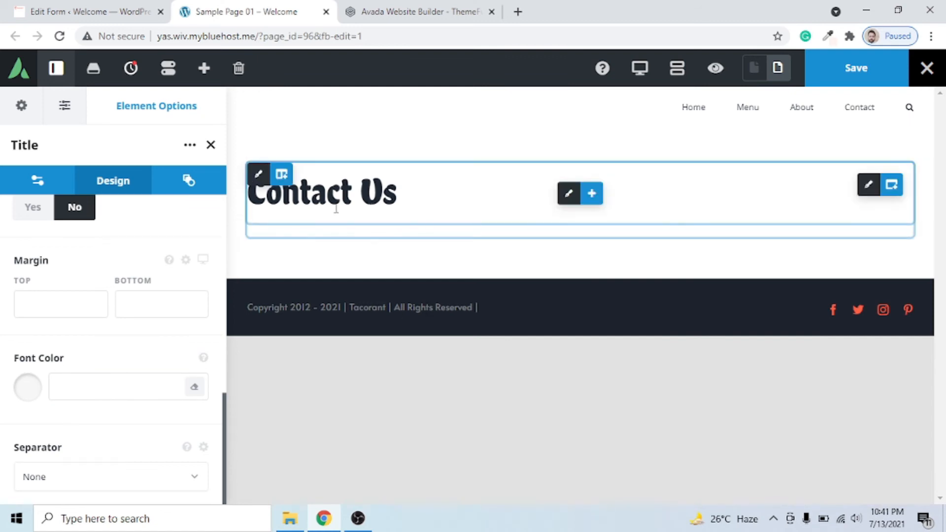
{"action": "scroll", "coordinate": [148, 236], "scroll_direction": "up", "scroll_amount": 5}
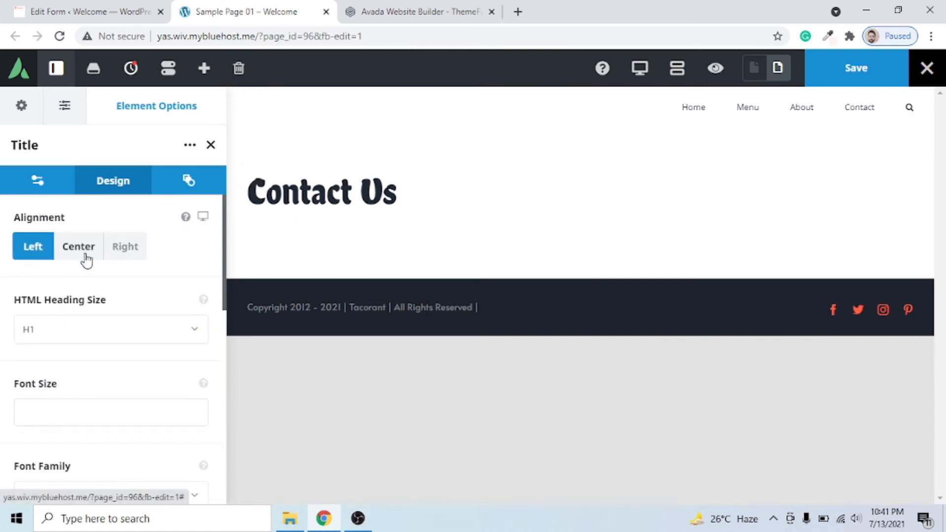
{"action": "left_click", "coordinate": [79, 249]}
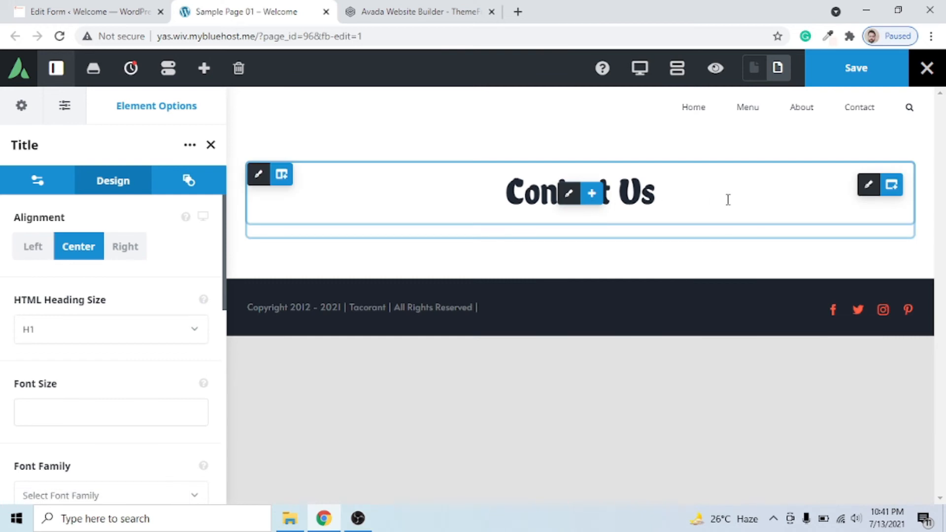
Add a 1/2 - 1/2 container below the title and insert an Image element in its left column
{"action": "left_click", "coordinate": [892, 186]}
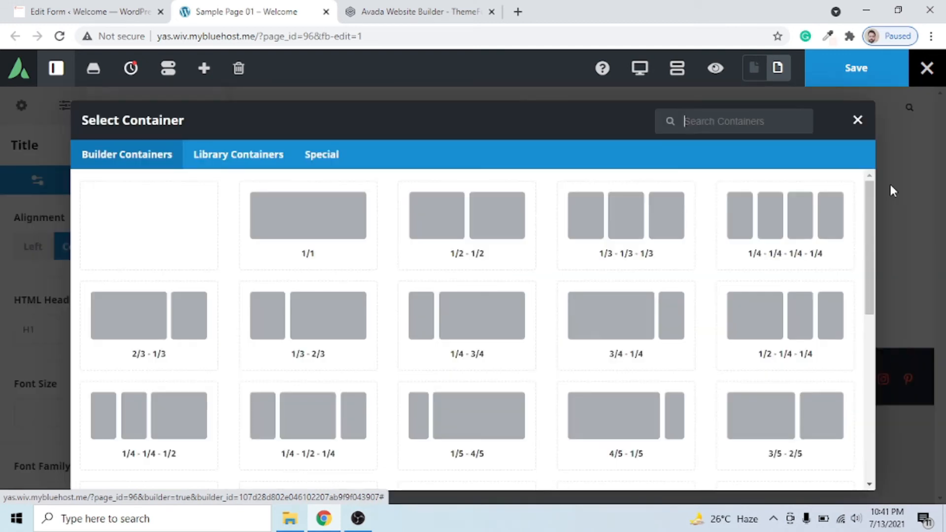
{"action": "left_click", "coordinate": [454, 234]}
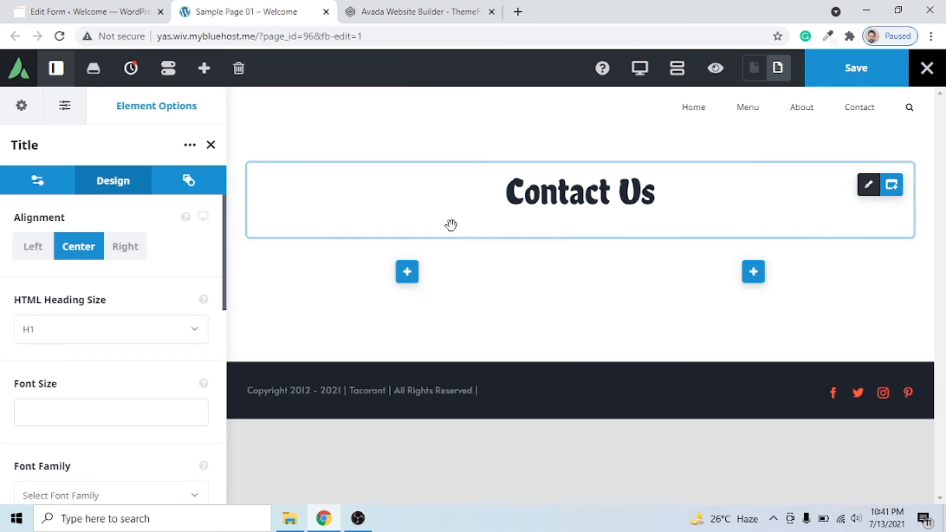
{"action": "left_click", "coordinate": [409, 274]}
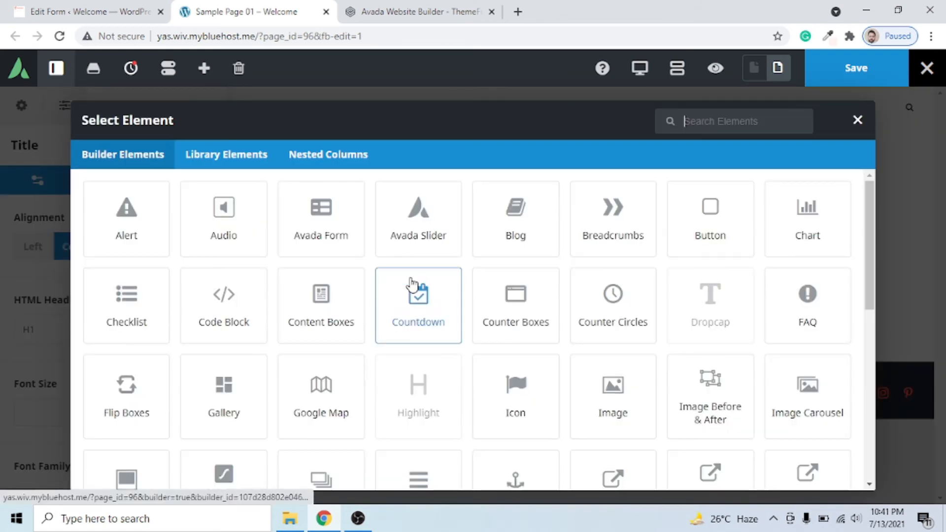
{"action": "left_click", "coordinate": [608, 410]}
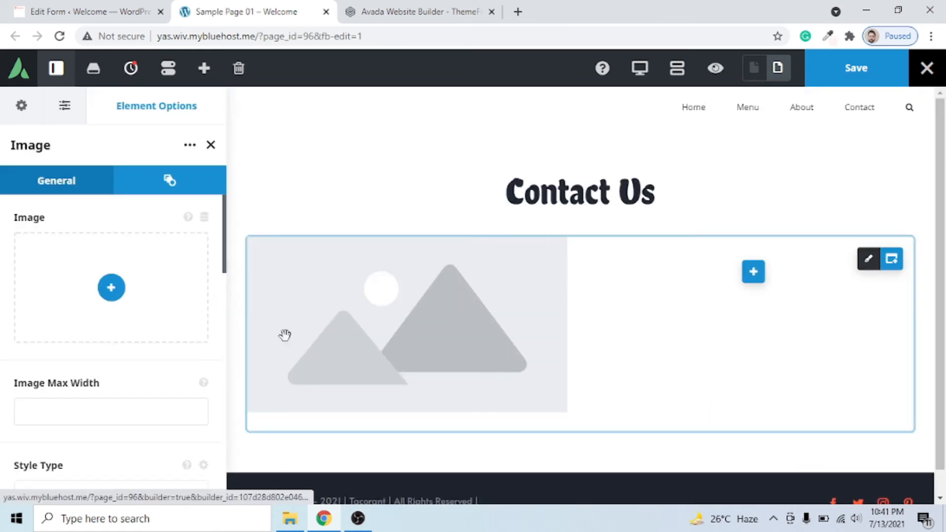
Fill the Image element with the media library photo of the restaurant interior with blue-grey chairs and hanging red lamps
{"action": "left_click", "coordinate": [115, 303]}
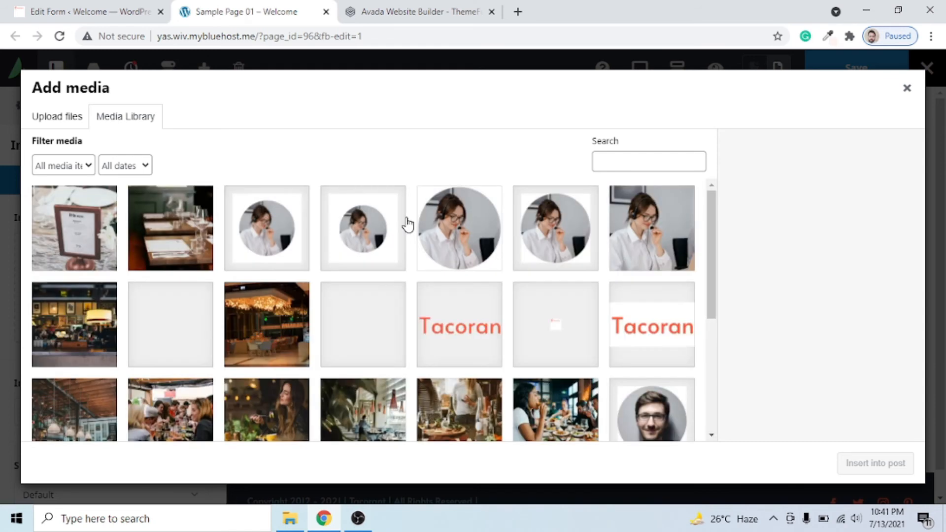
{"action": "scroll", "coordinate": [429, 219], "scroll_direction": "down", "scroll_amount": 4}
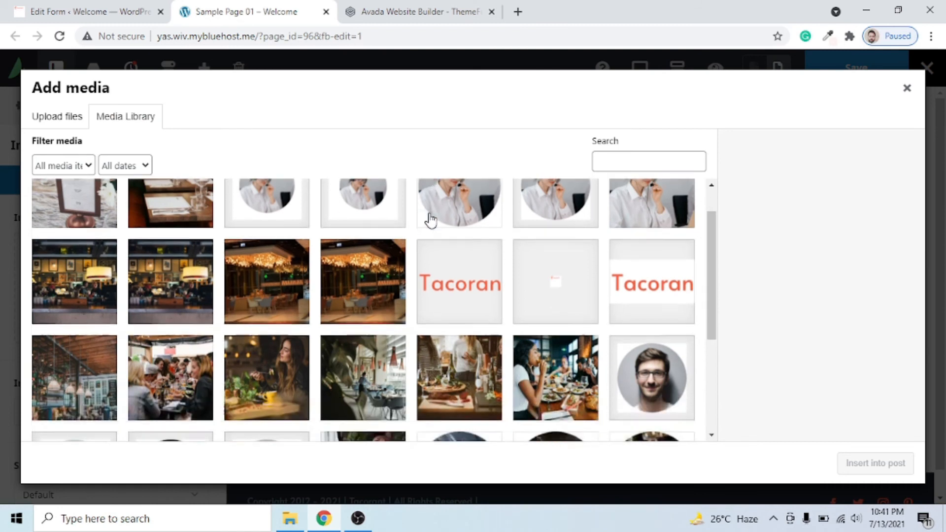
{"action": "scroll", "coordinate": [430, 219], "scroll_direction": "up", "scroll_amount": 3}
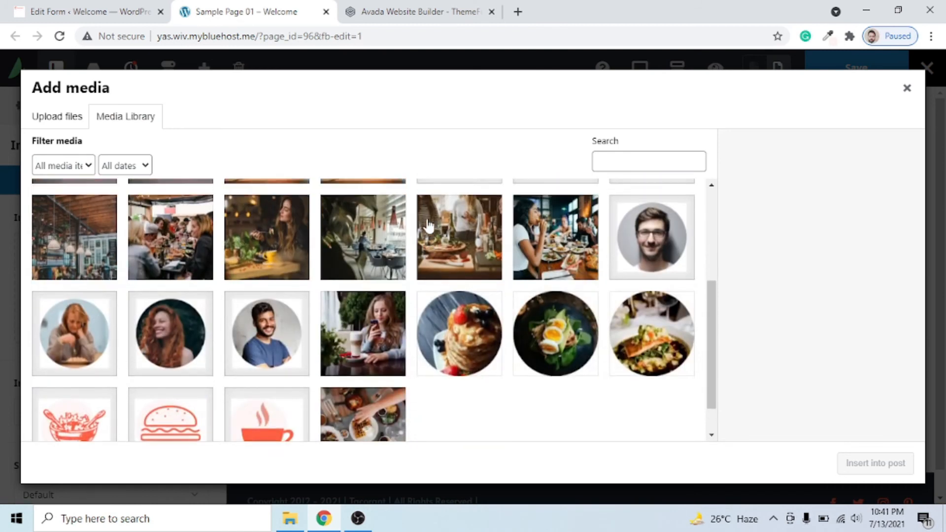
{"action": "left_click", "coordinate": [363, 351]}
{"action": "left_click", "coordinate": [876, 463]}
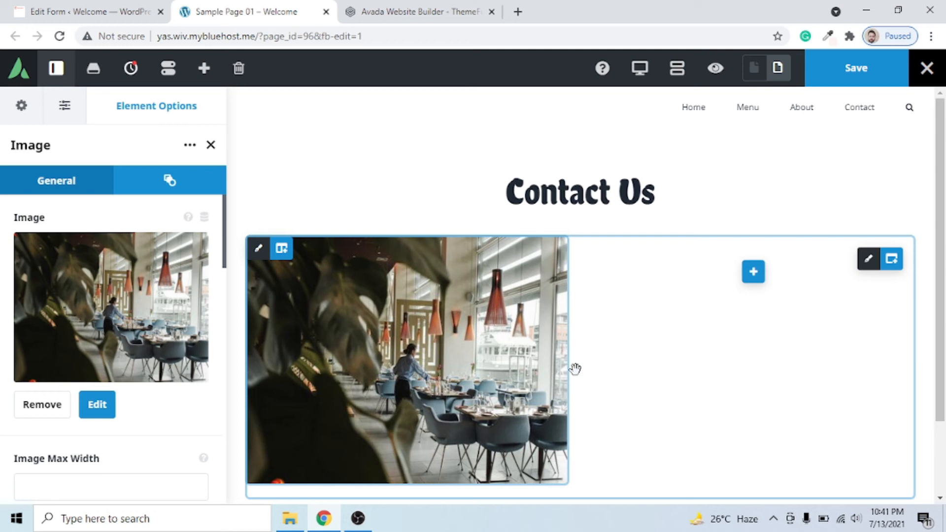
Insert an Avada Form element in the empty column beside the restaurant image
{"action": "left_click", "coordinate": [754, 273]}
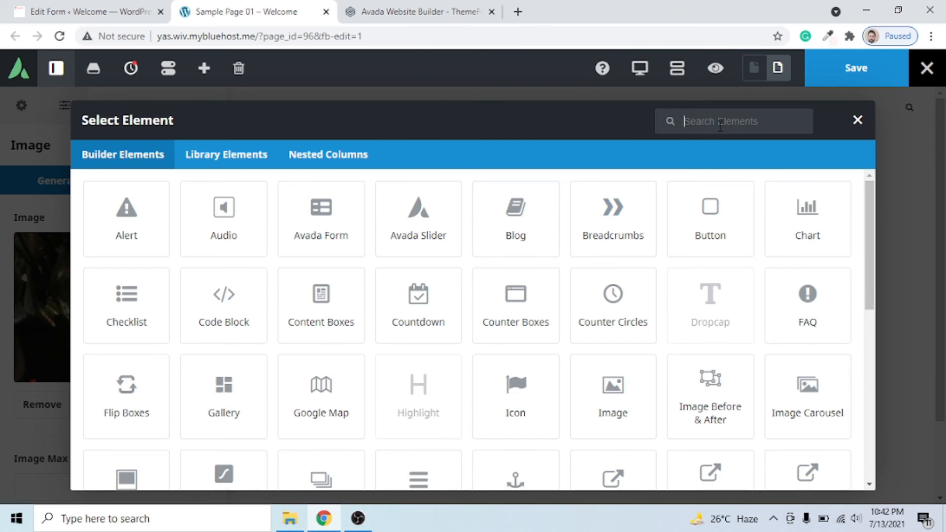
{"action": "type", "text": "F"}
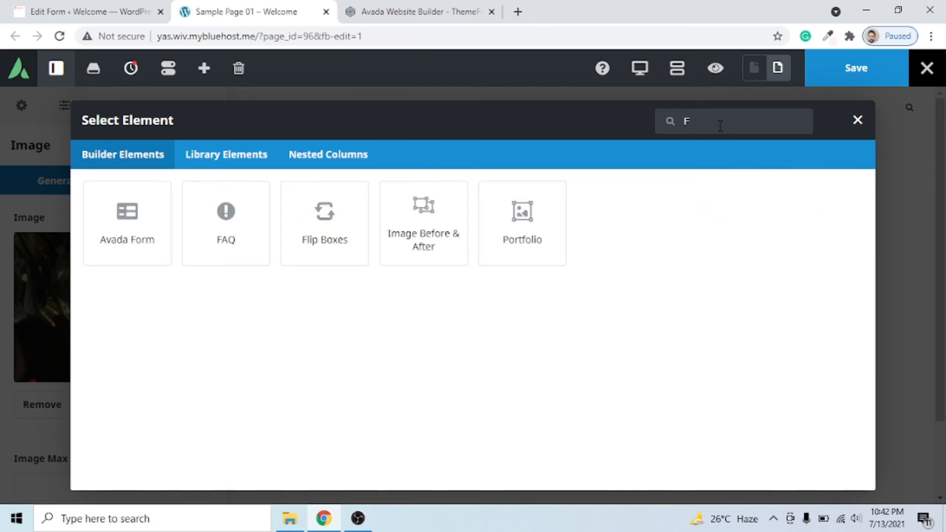
{"action": "type", "text": "orms"}
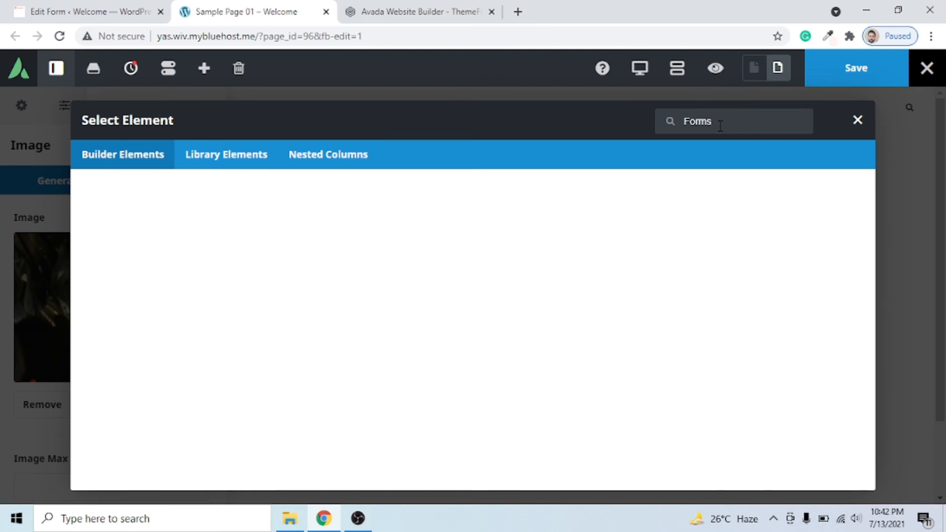
{"action": "key", "text": "BackSpace"}
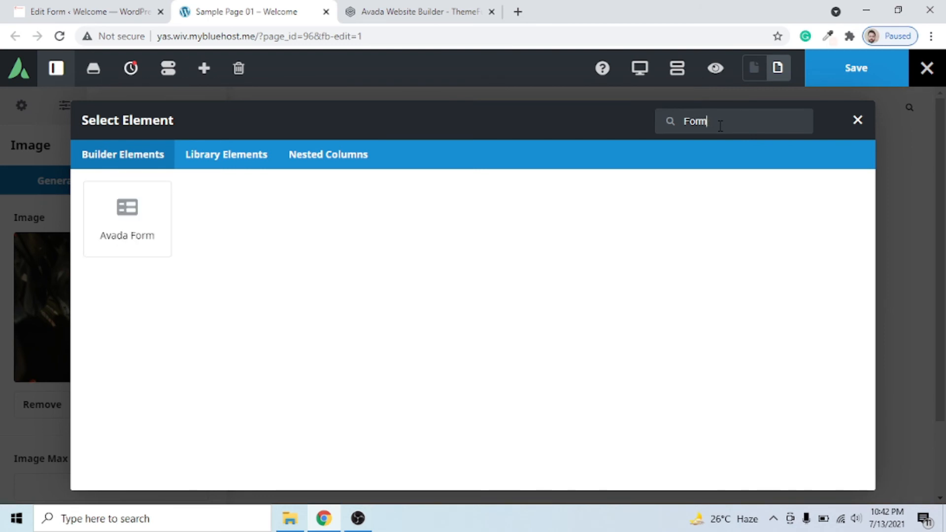
{"action": "left_click", "coordinate": [125, 232]}
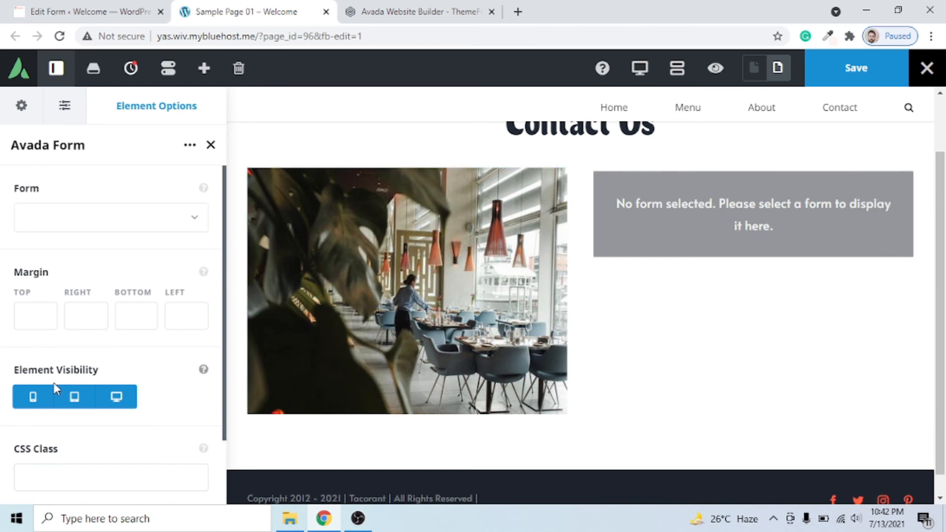
Choose Form 2 as the form shown by the Avada Form element
{"action": "double_click", "coordinate": [32, 186]}
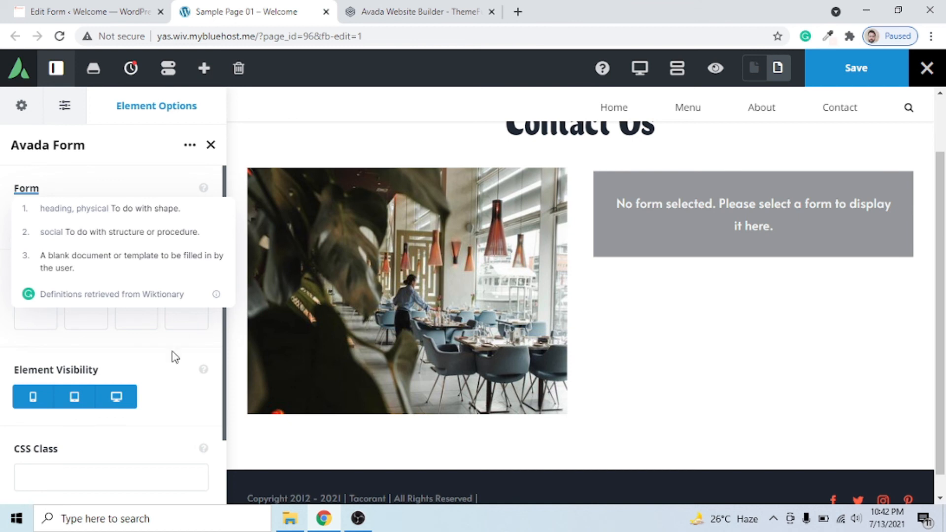
{"action": "left_click", "coordinate": [192, 226]}
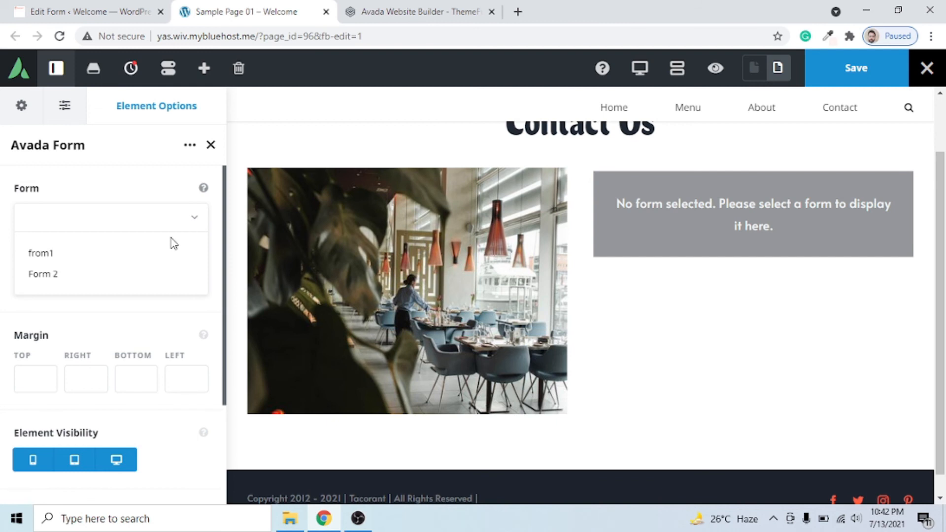
{"action": "left_click", "coordinate": [112, 275]}
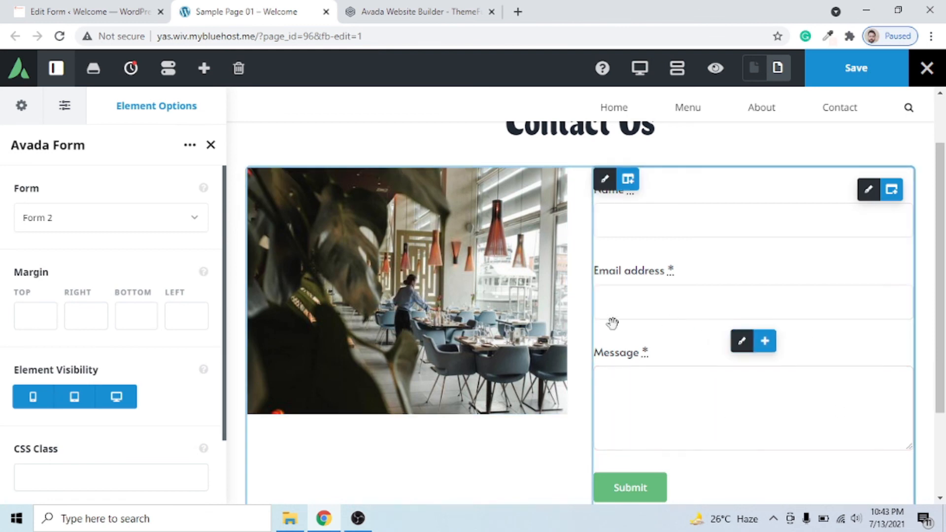
Set the top margin of the column holding the restaurant image to 70 in its design options
{"action": "scroll", "coordinate": [763, 329], "scroll_direction": "down", "scroll_amount": 1}
{"action": "scroll", "coordinate": [757, 345], "scroll_direction": "up", "scroll_amount": 2}
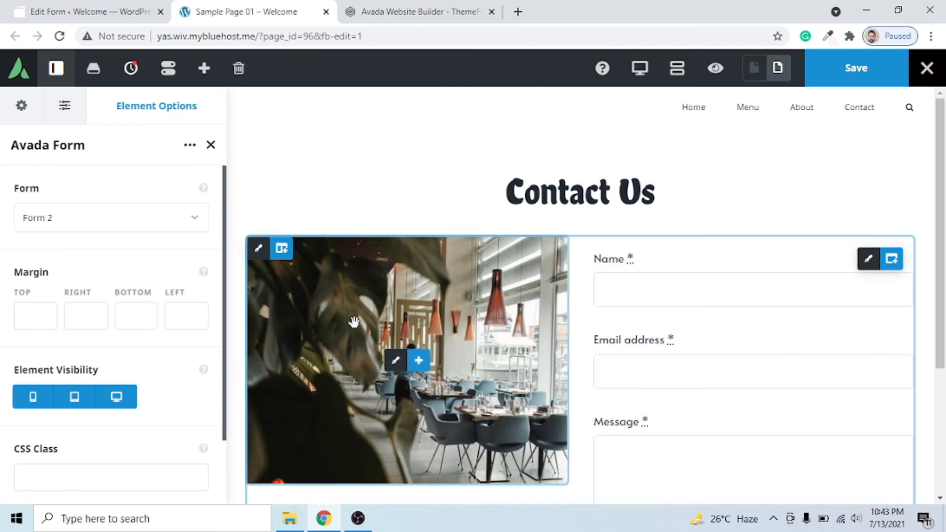
{"action": "left_click", "coordinate": [258, 262]}
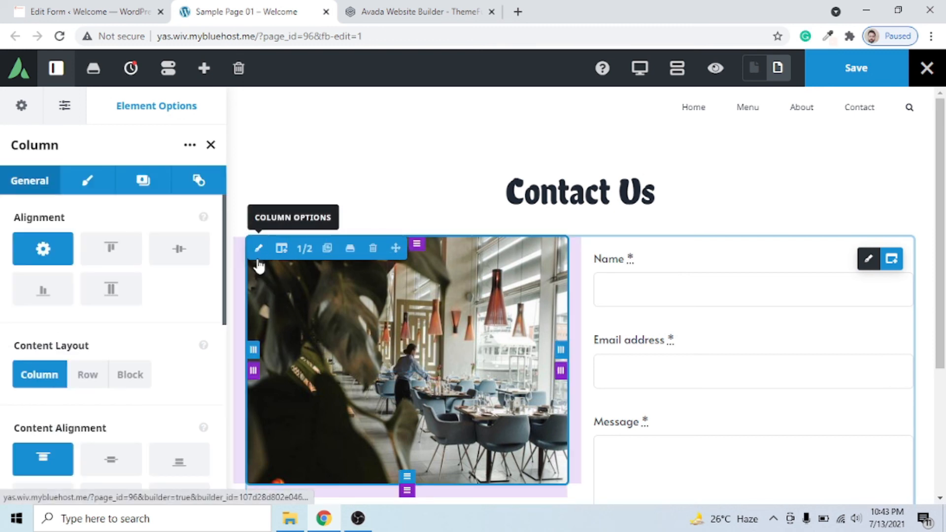
{"action": "left_click", "coordinate": [87, 180]}
{"action": "scroll", "coordinate": [106, 262], "scroll_direction": "down", "scroll_amount": 5}
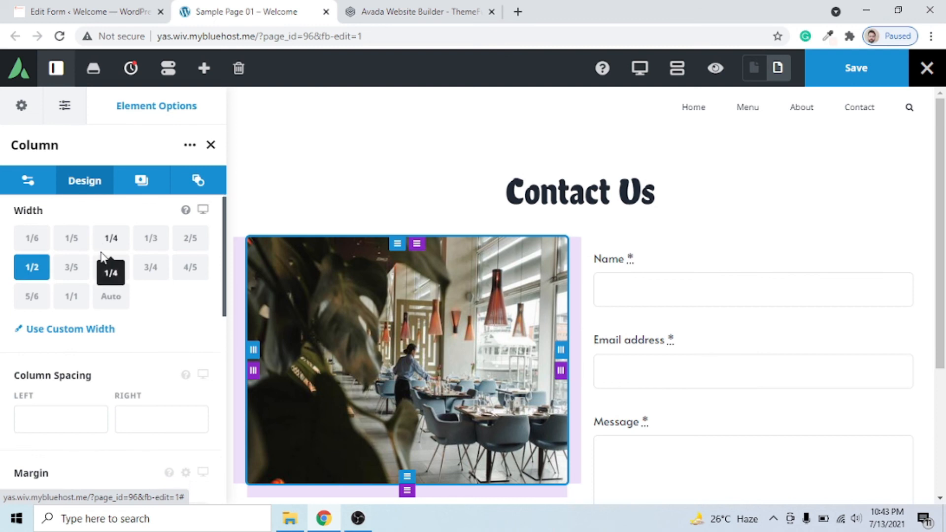
{"action": "scroll", "coordinate": [102, 258], "scroll_direction": "down", "scroll_amount": 2}
{"action": "scroll", "coordinate": [84, 271], "scroll_direction": "up", "scroll_amount": 1}
{"action": "left_click", "coordinate": [67, 247]}
{"action": "type", "text": "70"}
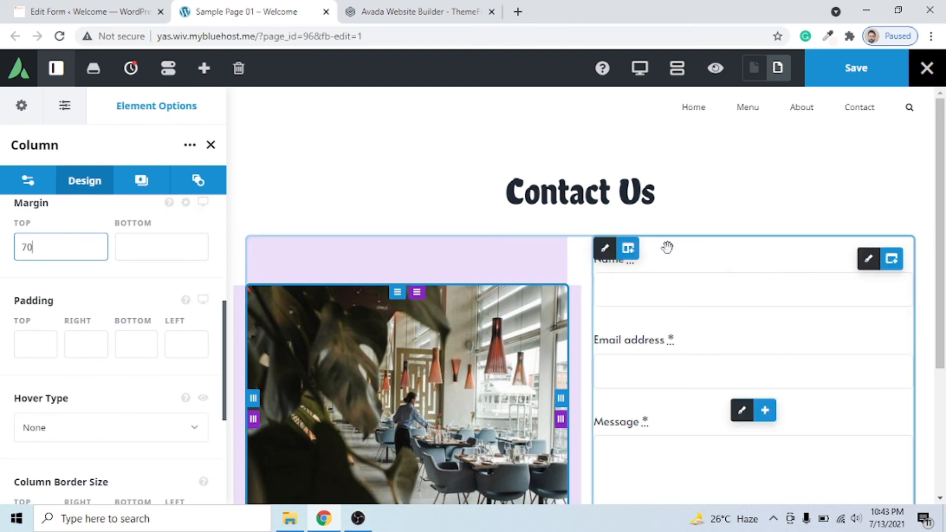
Preview the Contact Us page and check how the image lines up with the contact form
{"action": "scroll", "coordinate": [720, 300], "scroll_direction": "down", "scroll_amount": 2}
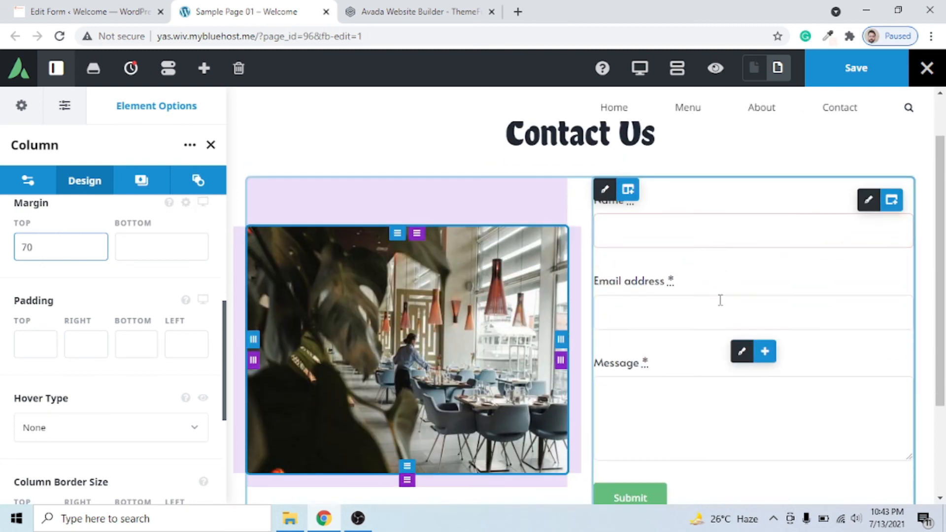
{"action": "scroll", "coordinate": [680, 347], "scroll_direction": "up", "scroll_amount": 1}
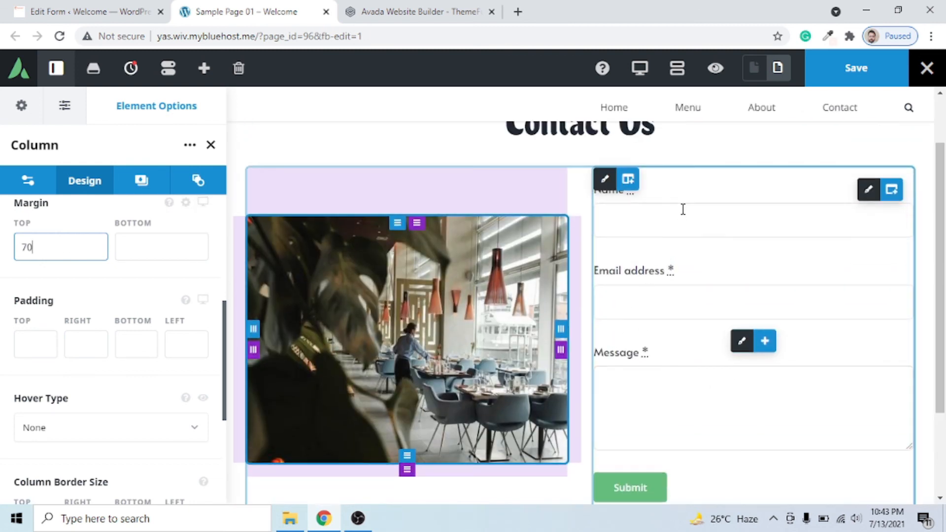
{"action": "left_click", "coordinate": [716, 70]}
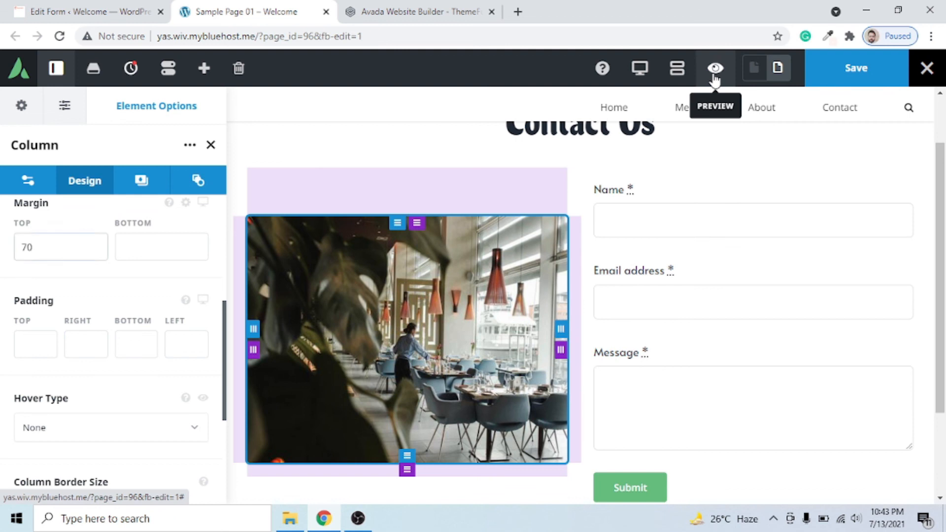
{"action": "scroll", "coordinate": [752, 314], "scroll_direction": "down", "scroll_amount": 2}
{"action": "scroll", "coordinate": [741, 310], "scroll_direction": "up", "scroll_amount": 3}
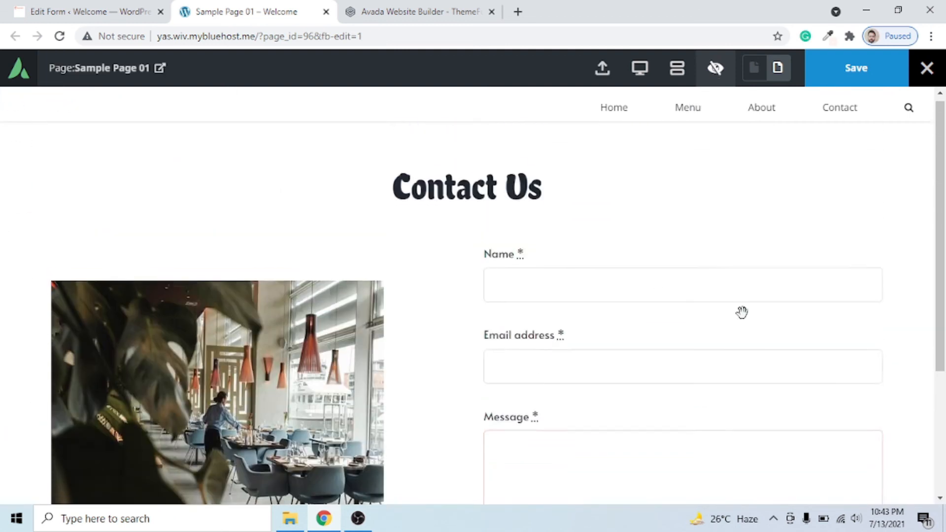
{"action": "scroll", "coordinate": [813, 317], "scroll_direction": "down", "scroll_amount": 1}
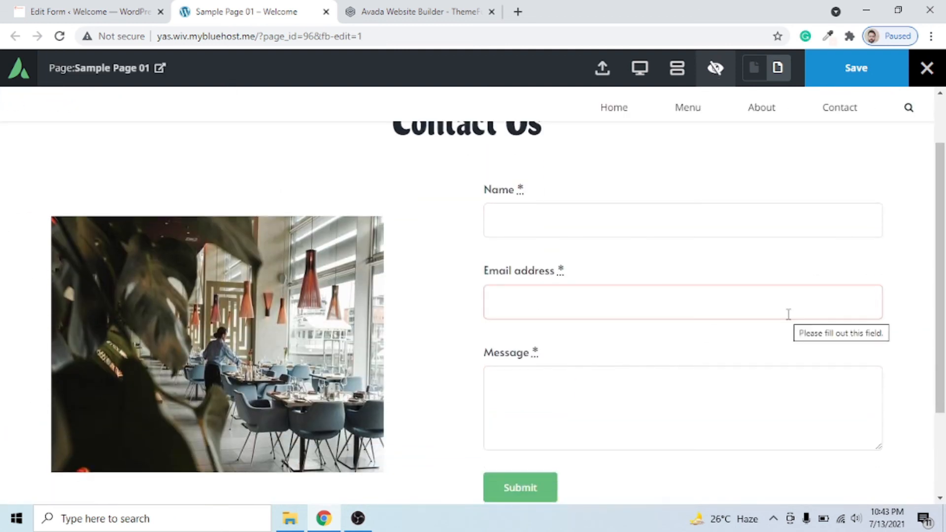